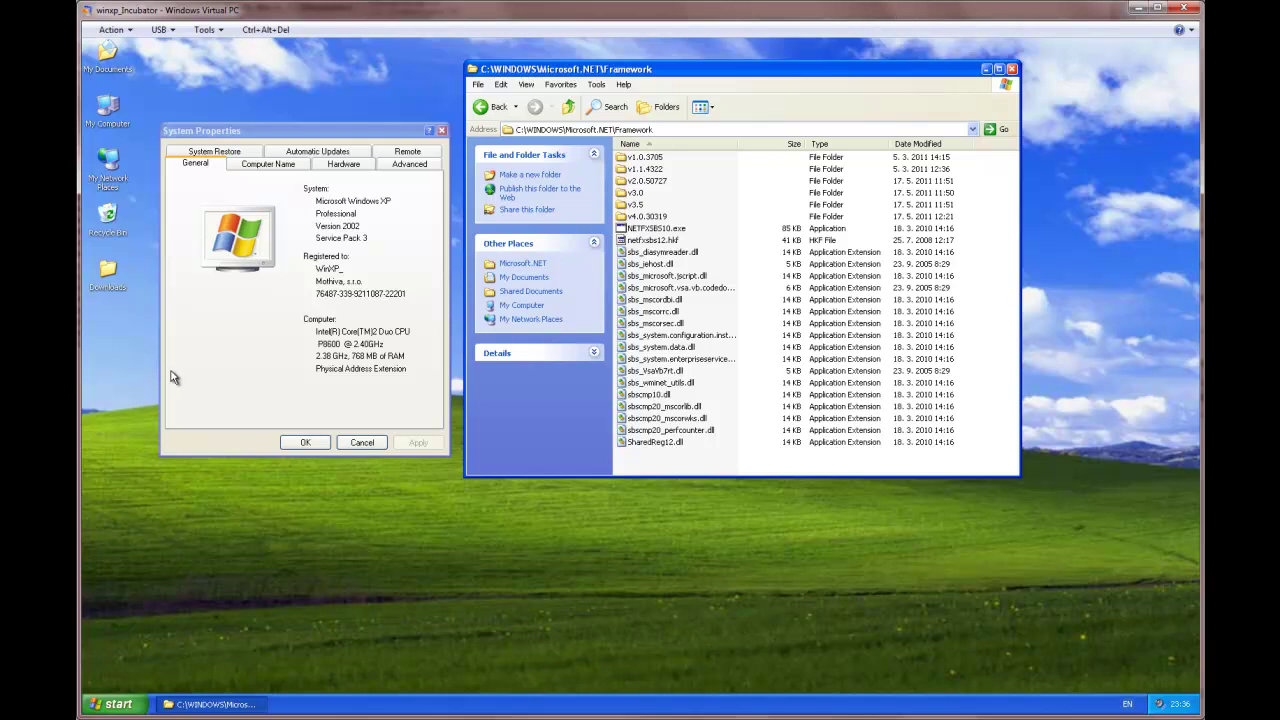
Step: Launch Internet Explorer, open the Moscrif favorite, and log out from the My Account page
click(382, 213)
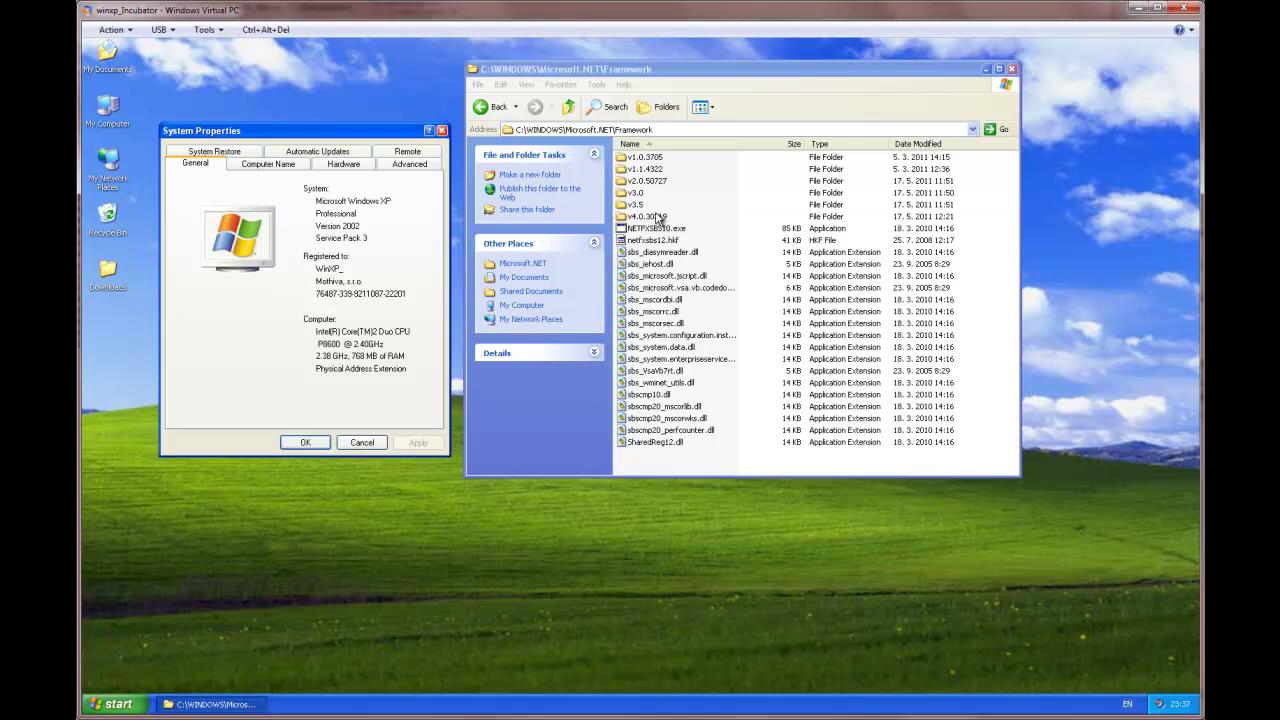
click(115, 704)
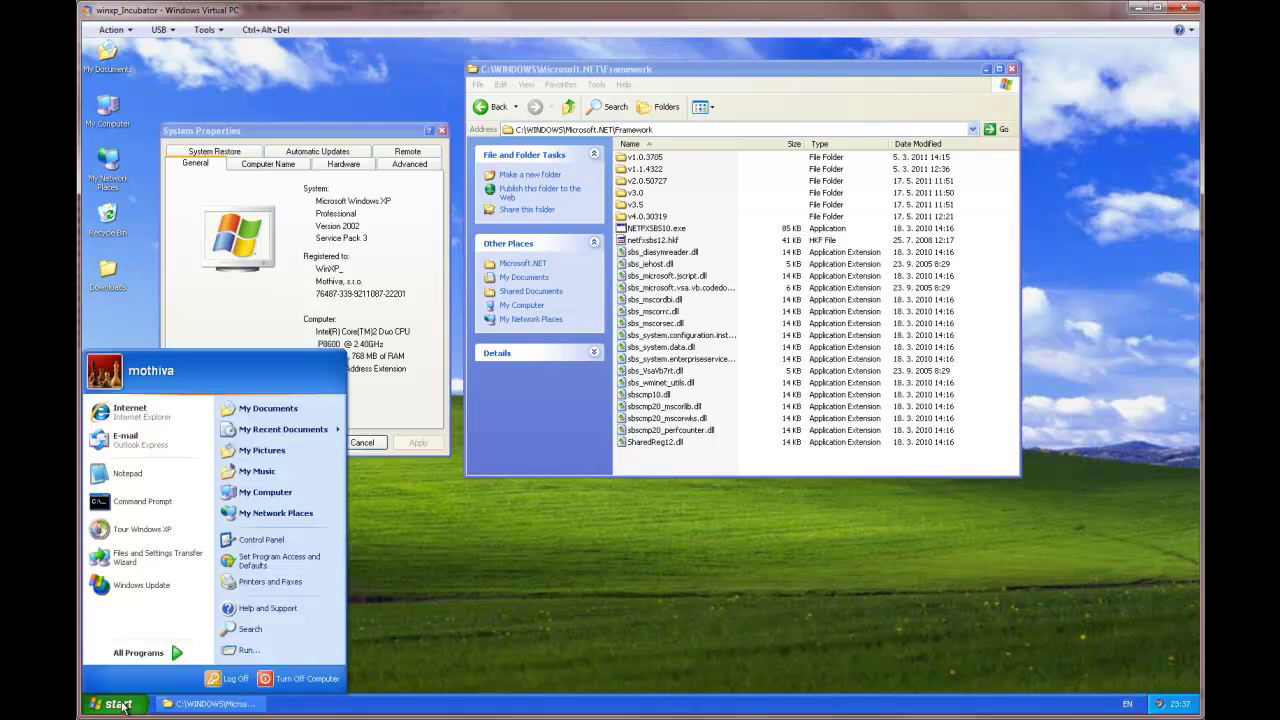
click(150, 412)
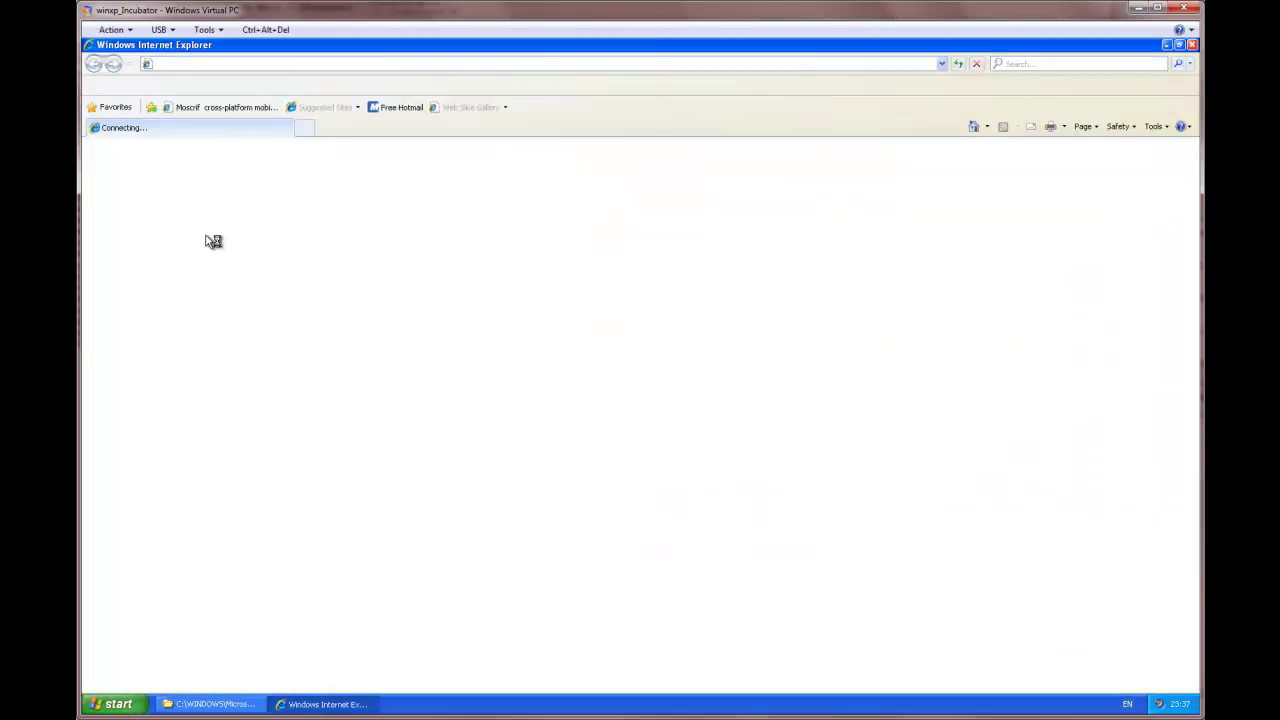
click(195, 107)
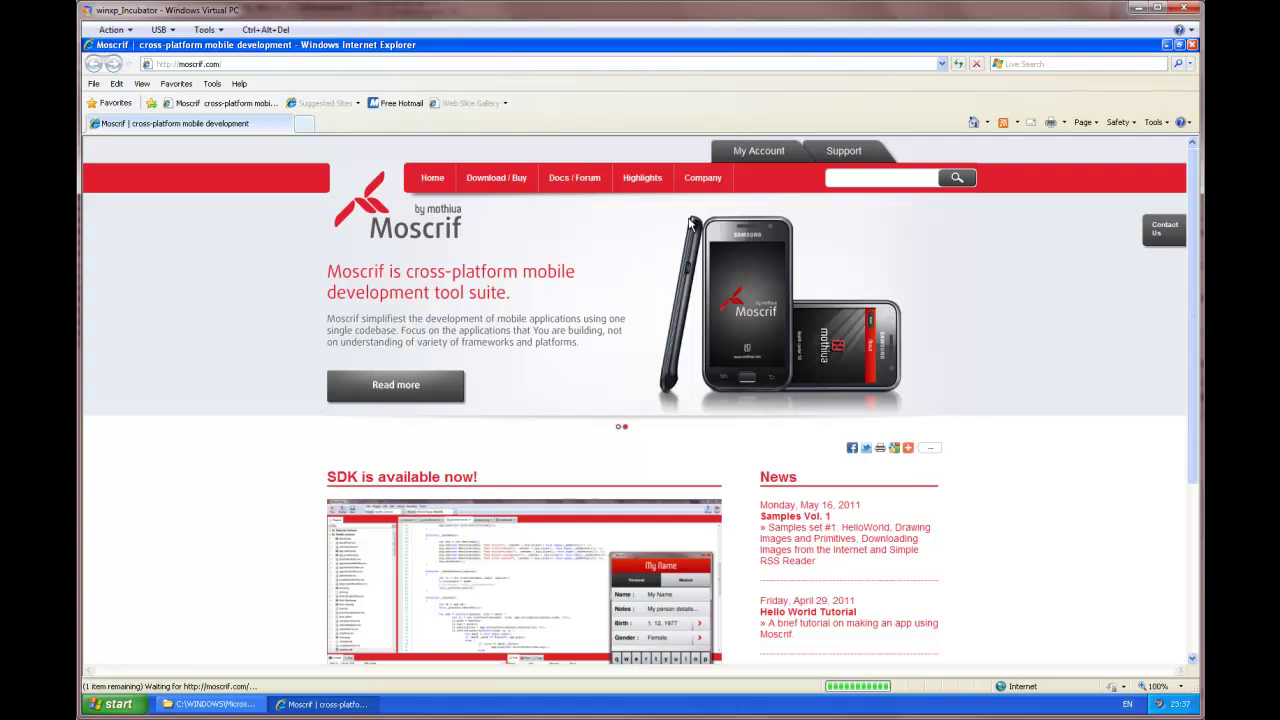
click(768, 153)
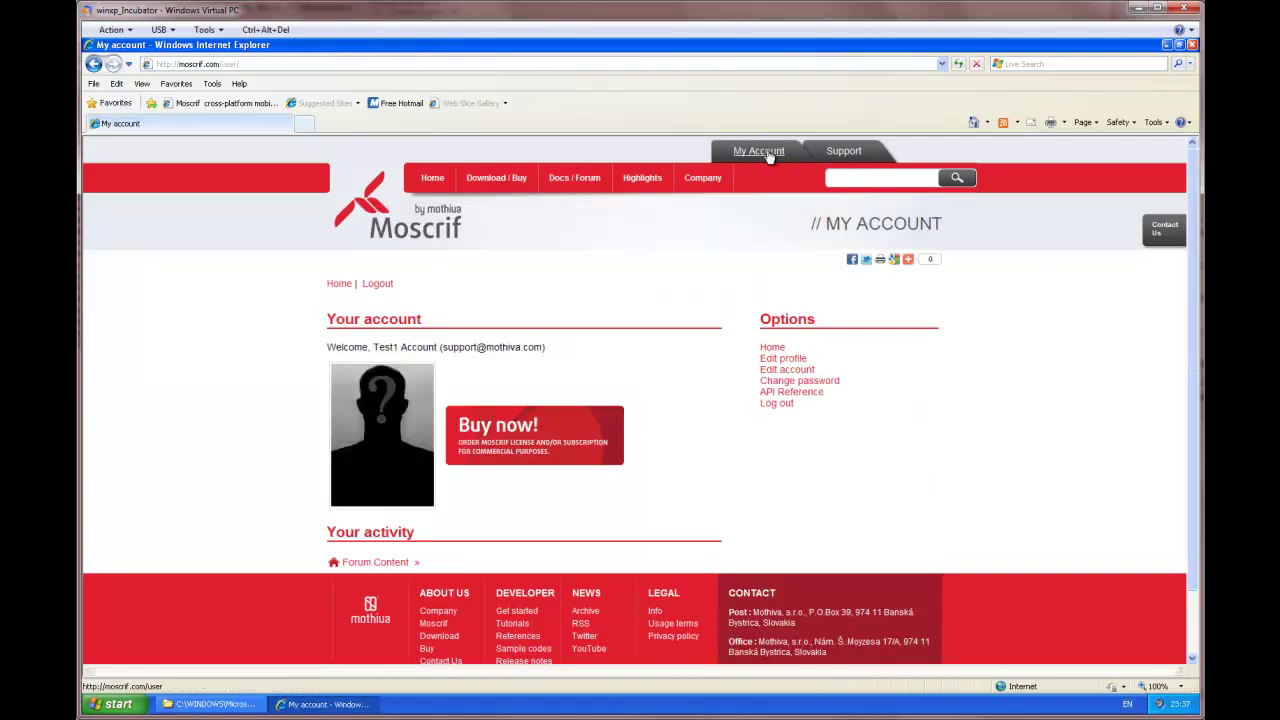
click(777, 404)
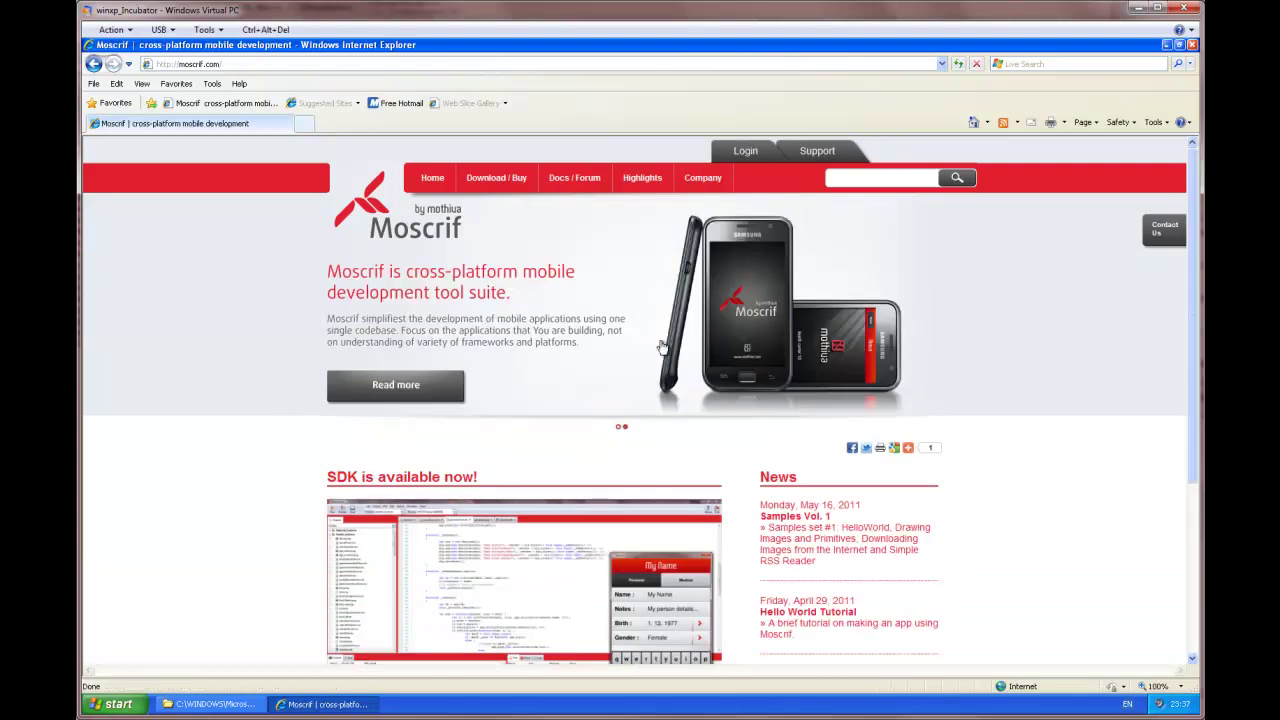
Step: Log in to the Moscrif site with the remembered login name and the account password
click(746, 154)
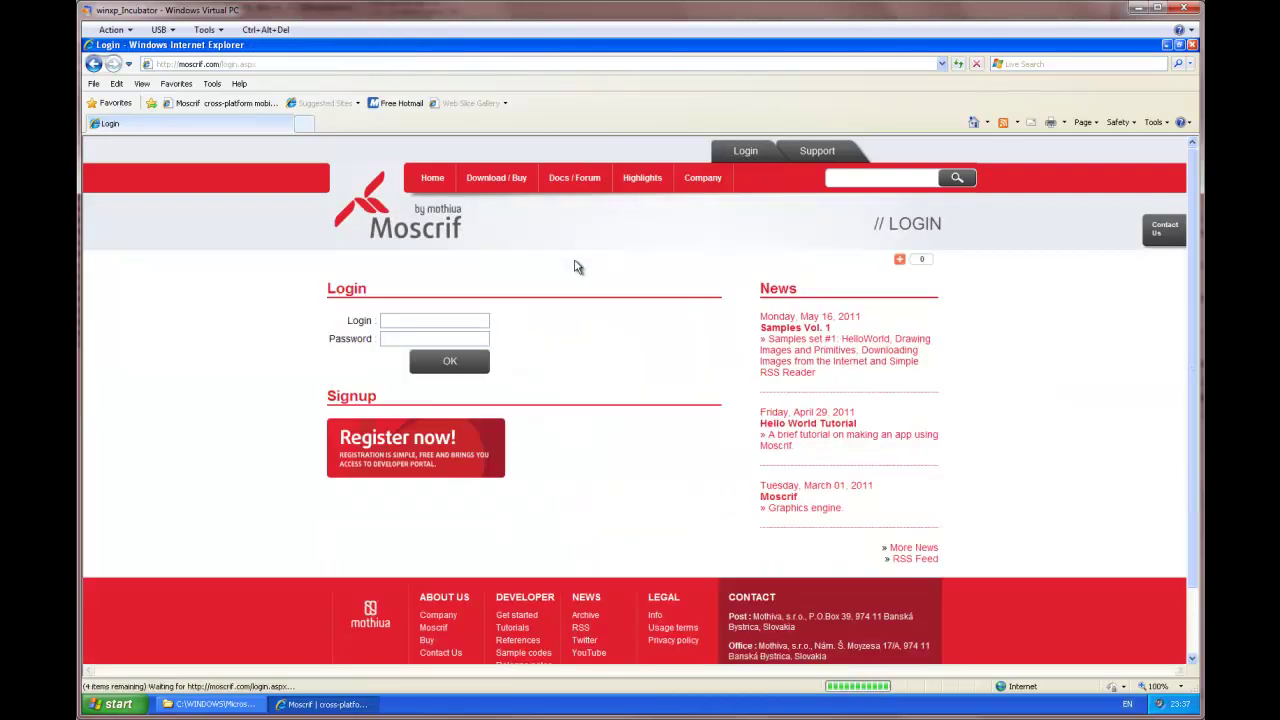
click(456, 319)
text(test)
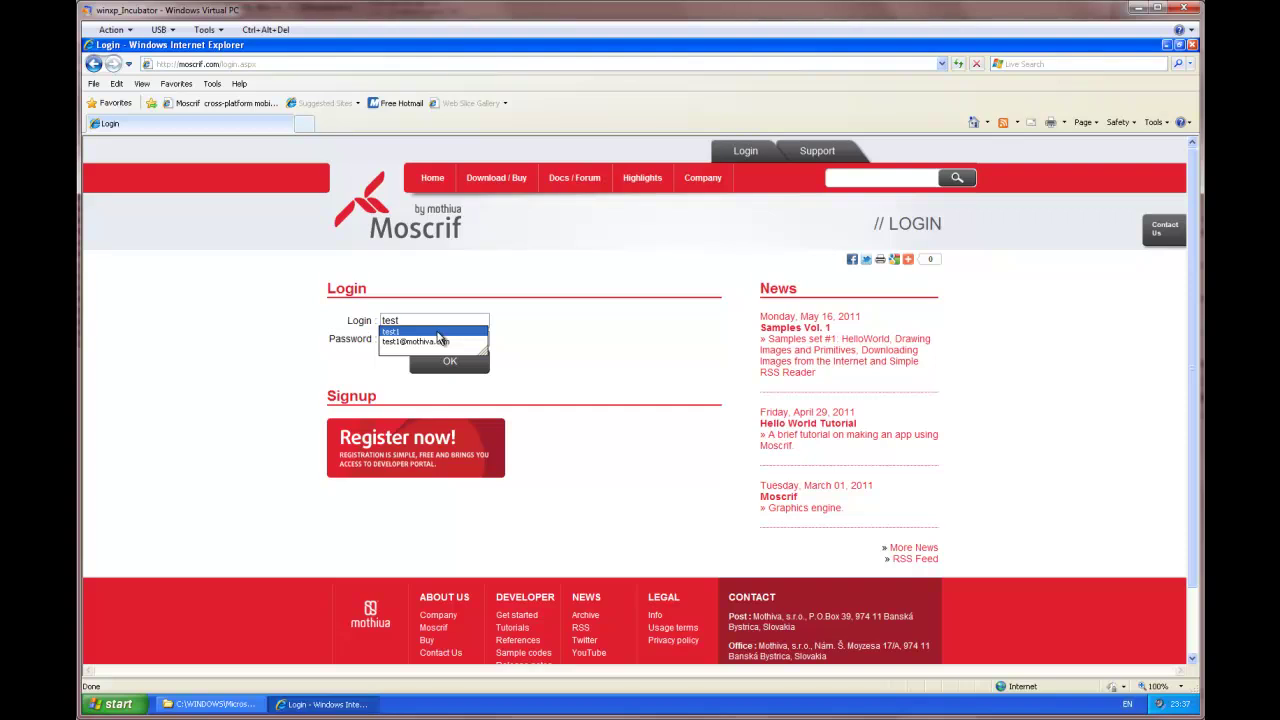
click(436, 332)
click(436, 337)
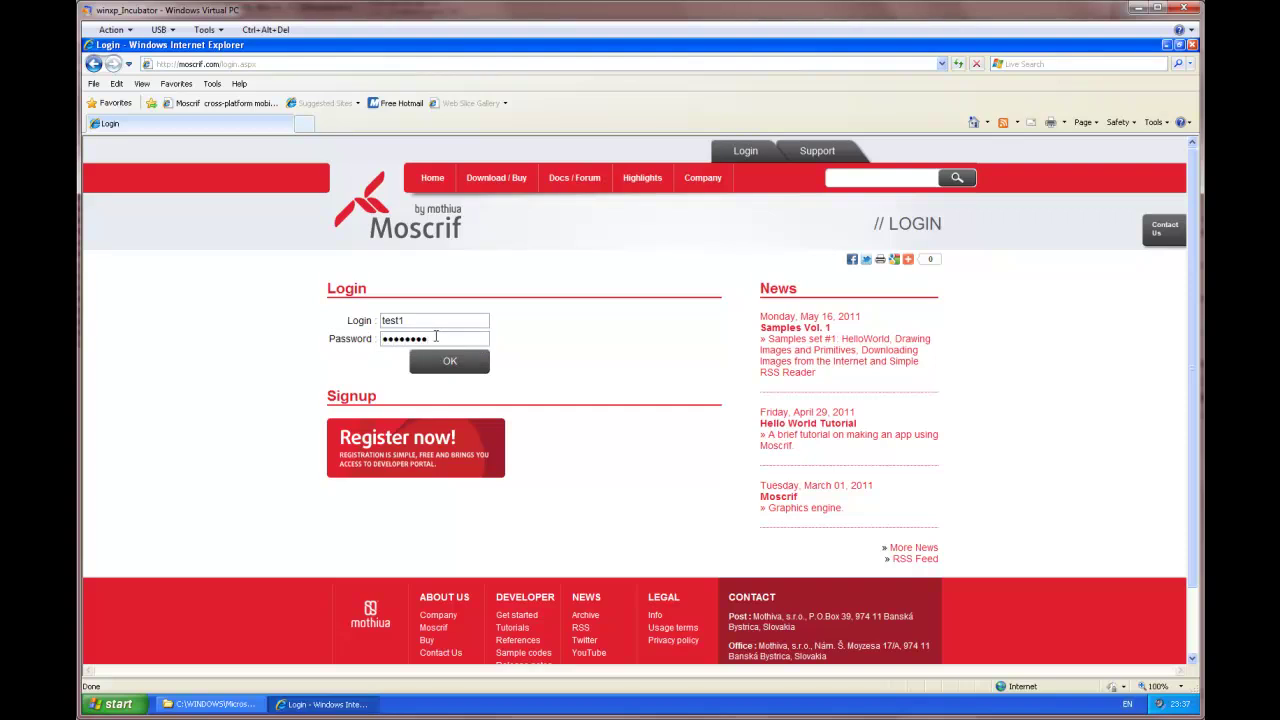
click(450, 366)
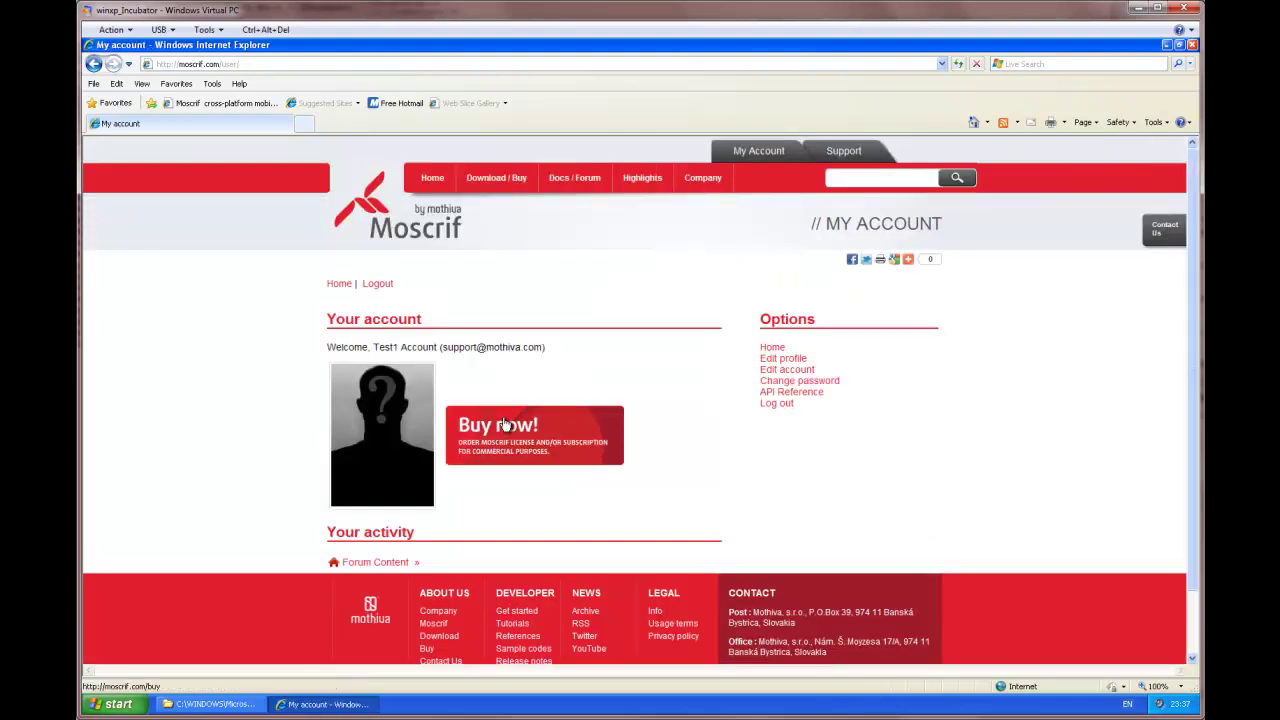
Step: Reach the Download Moscrif SDK page via Buy now!, and close the .NET Framework folder window
click(505, 425)
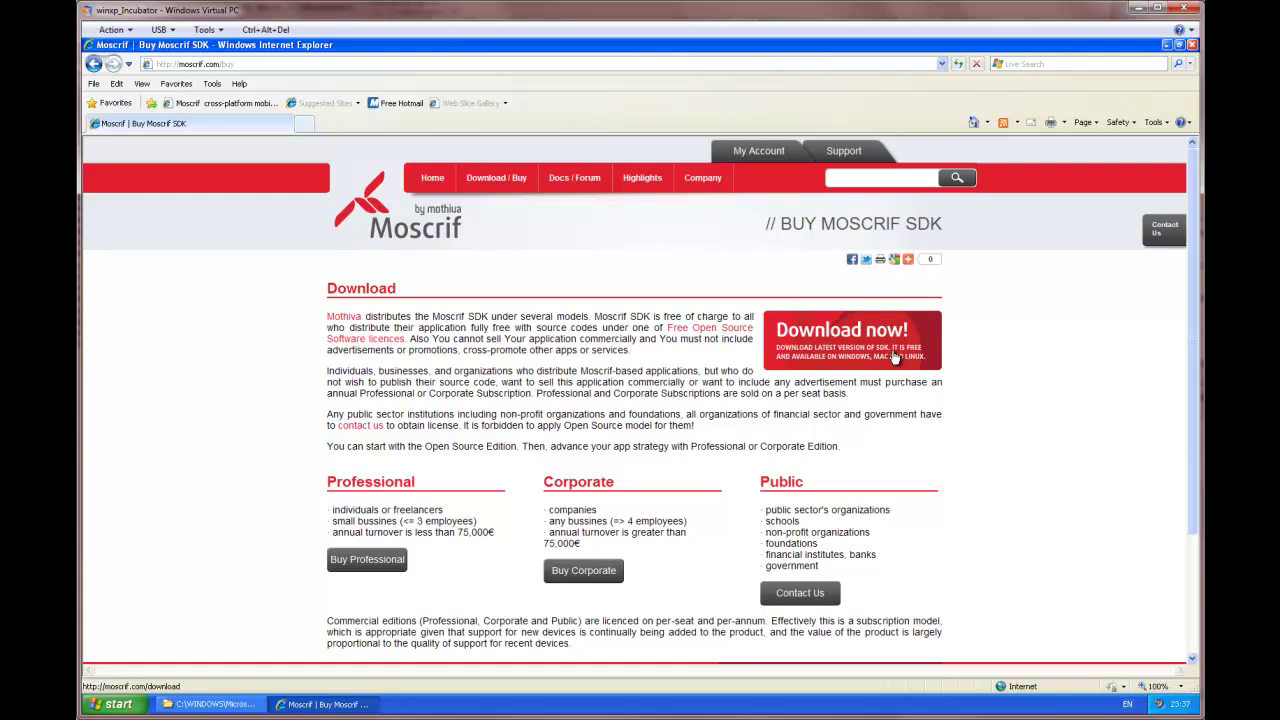
click(895, 357)
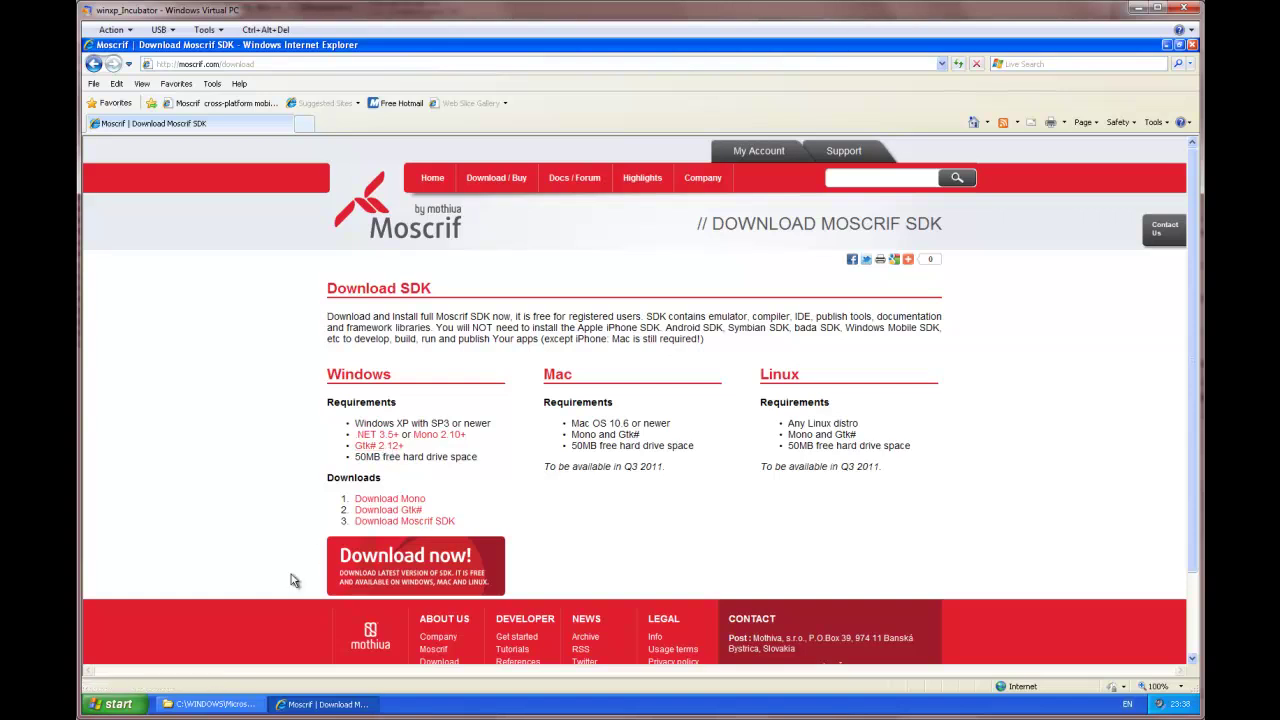
click(236, 705)
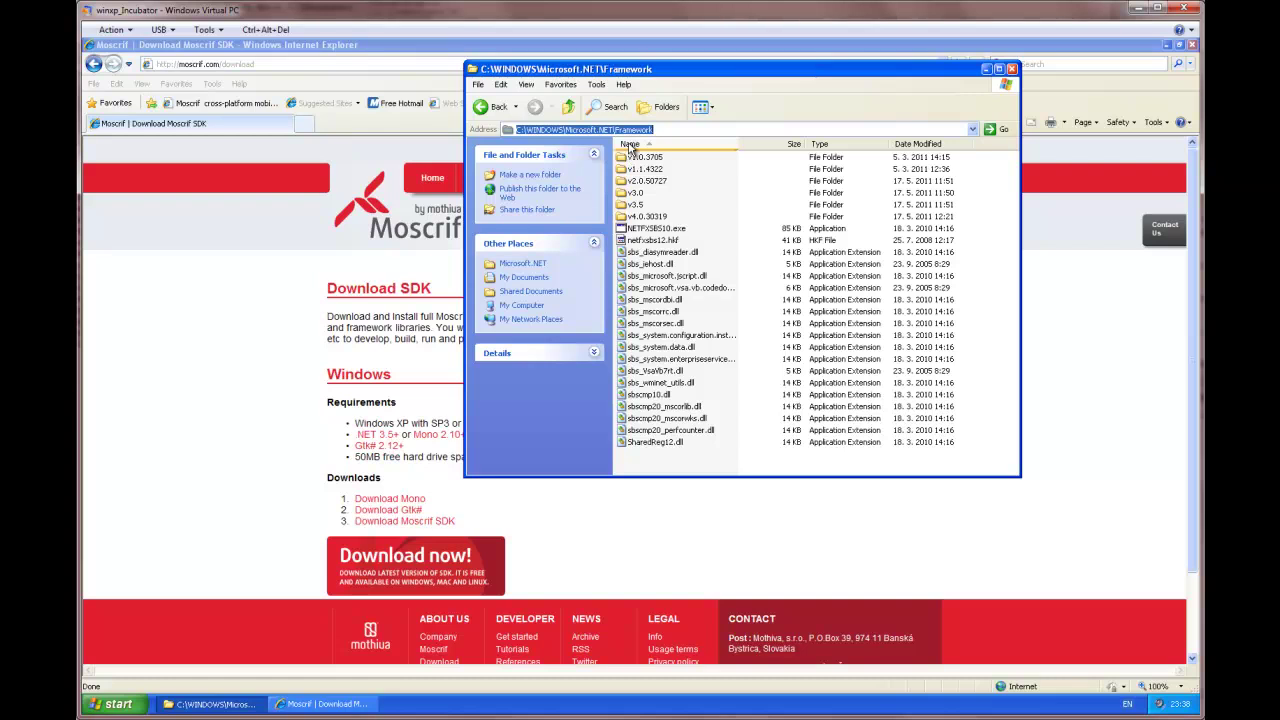
click(1012, 69)
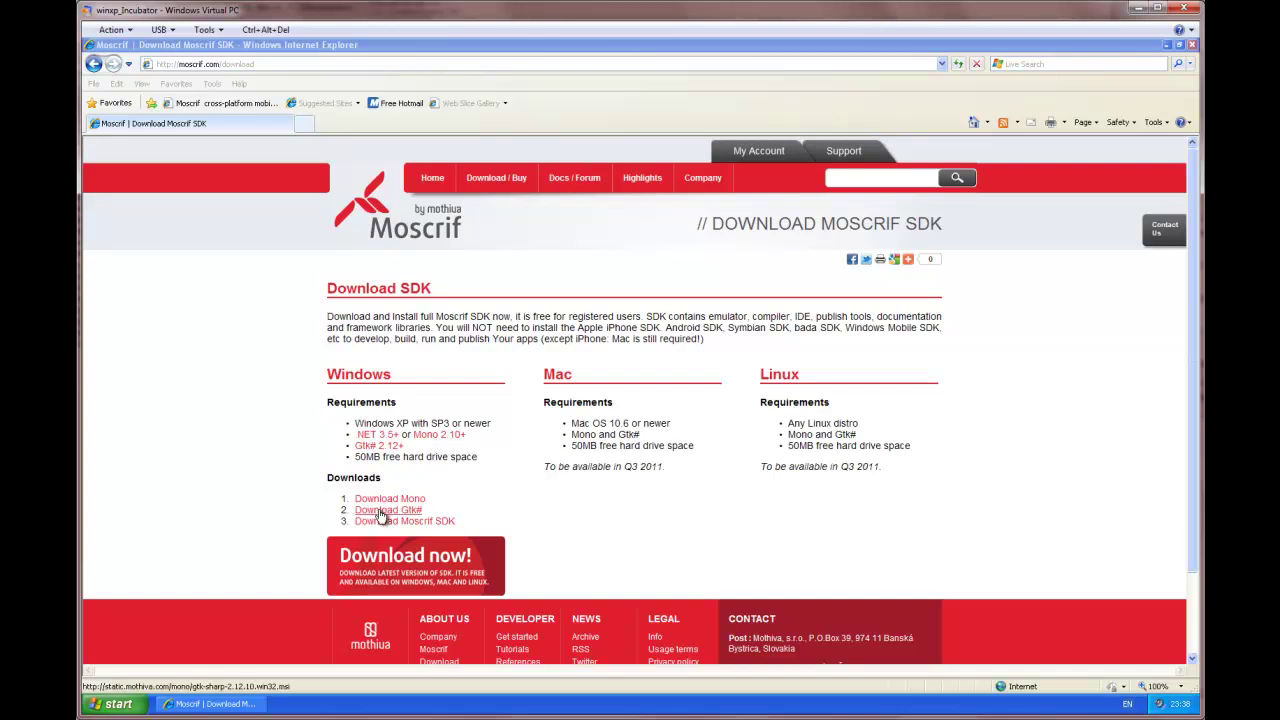
click(381, 511)
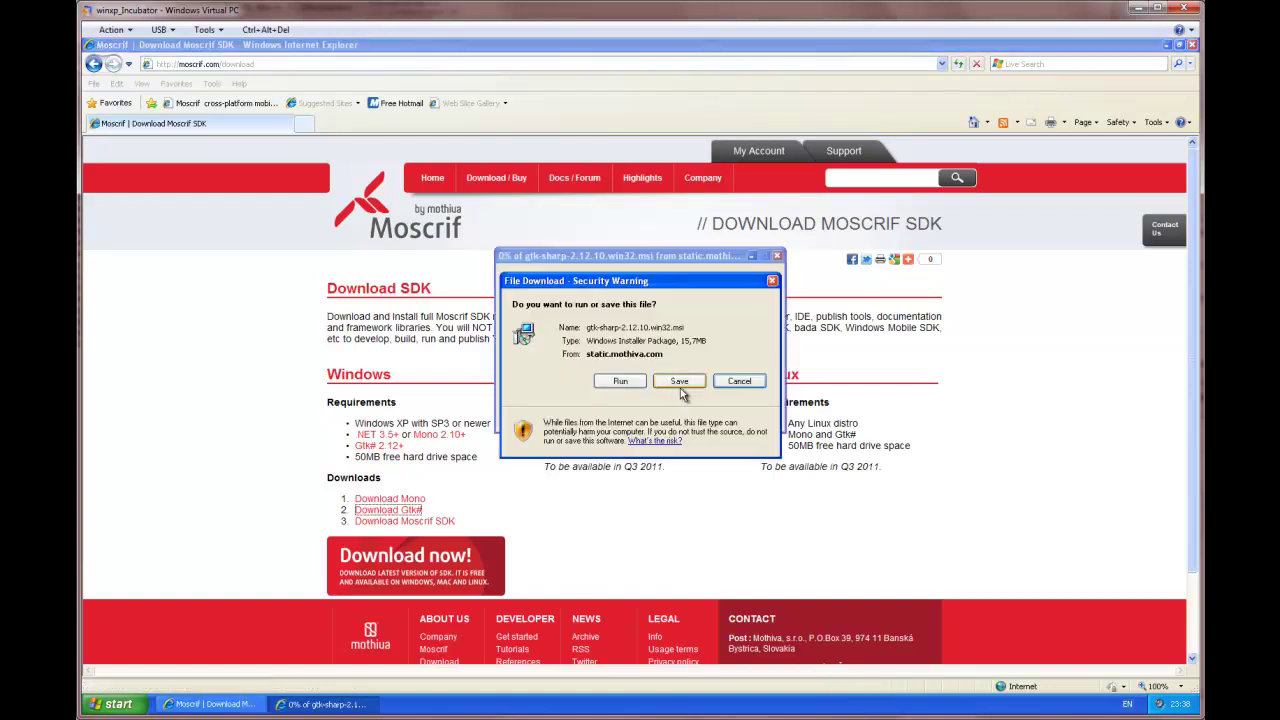
click(680, 388)
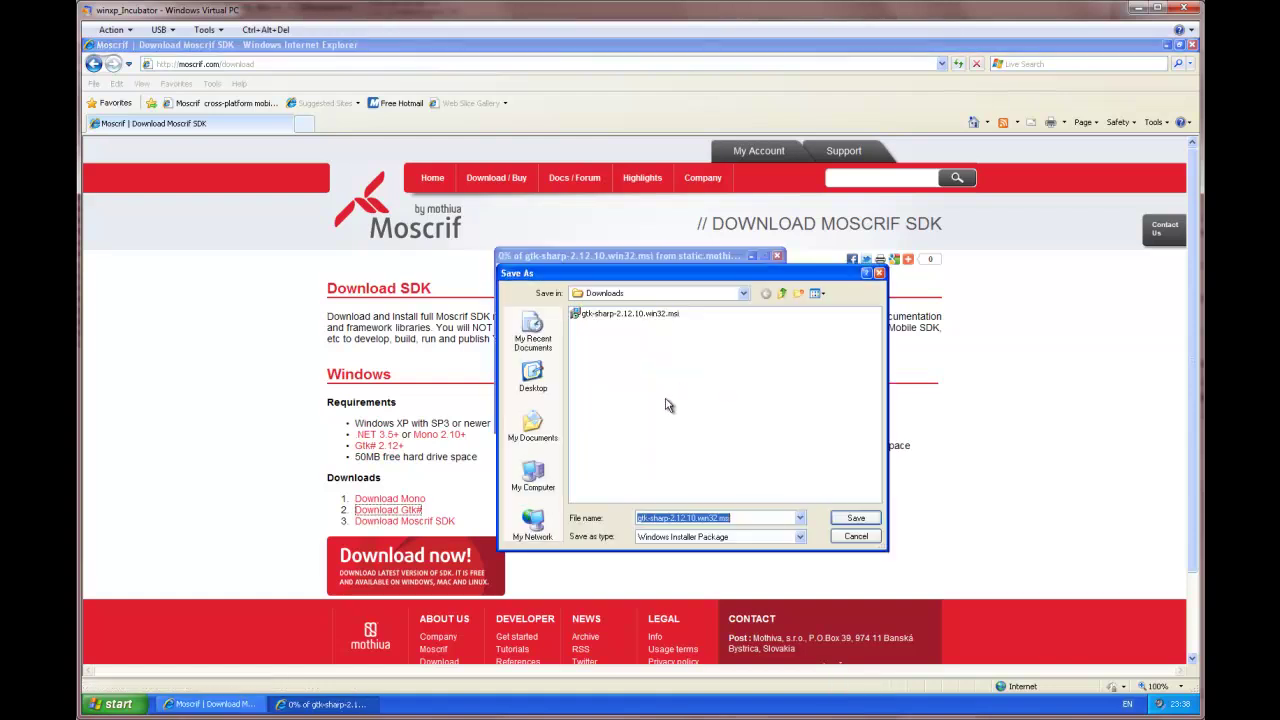
click(658, 318)
click(855, 537)
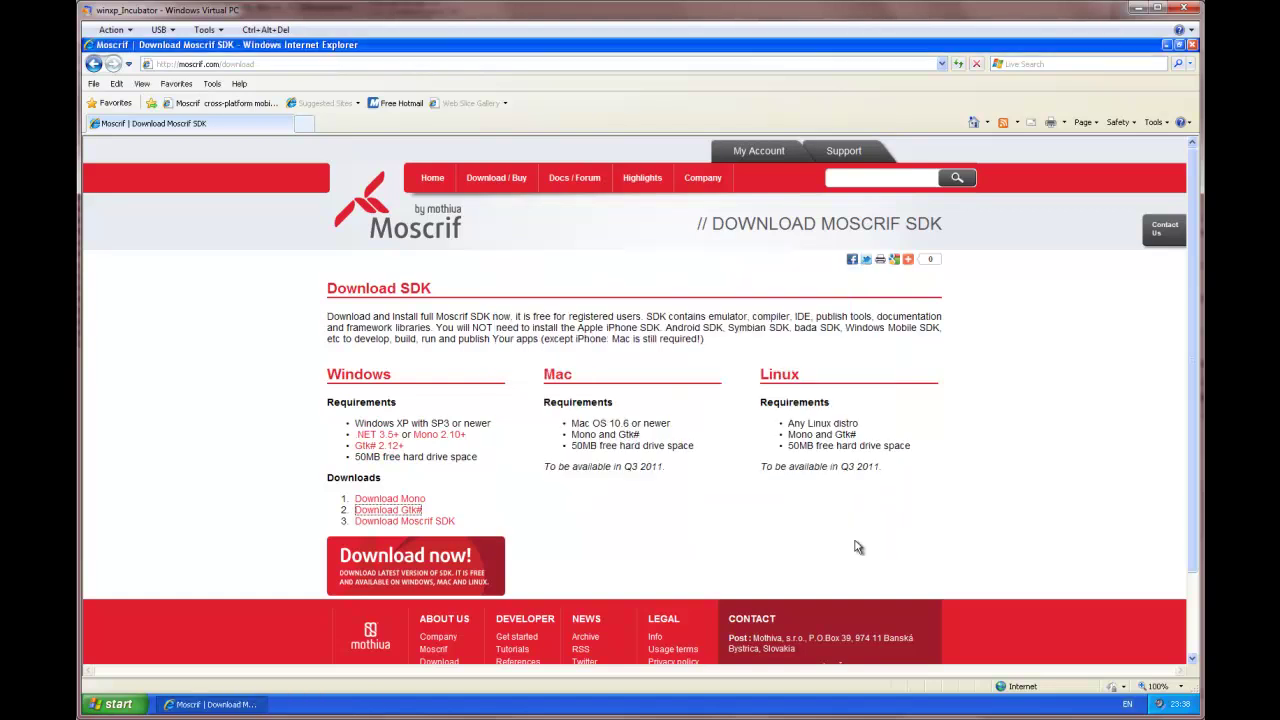
click(396, 569)
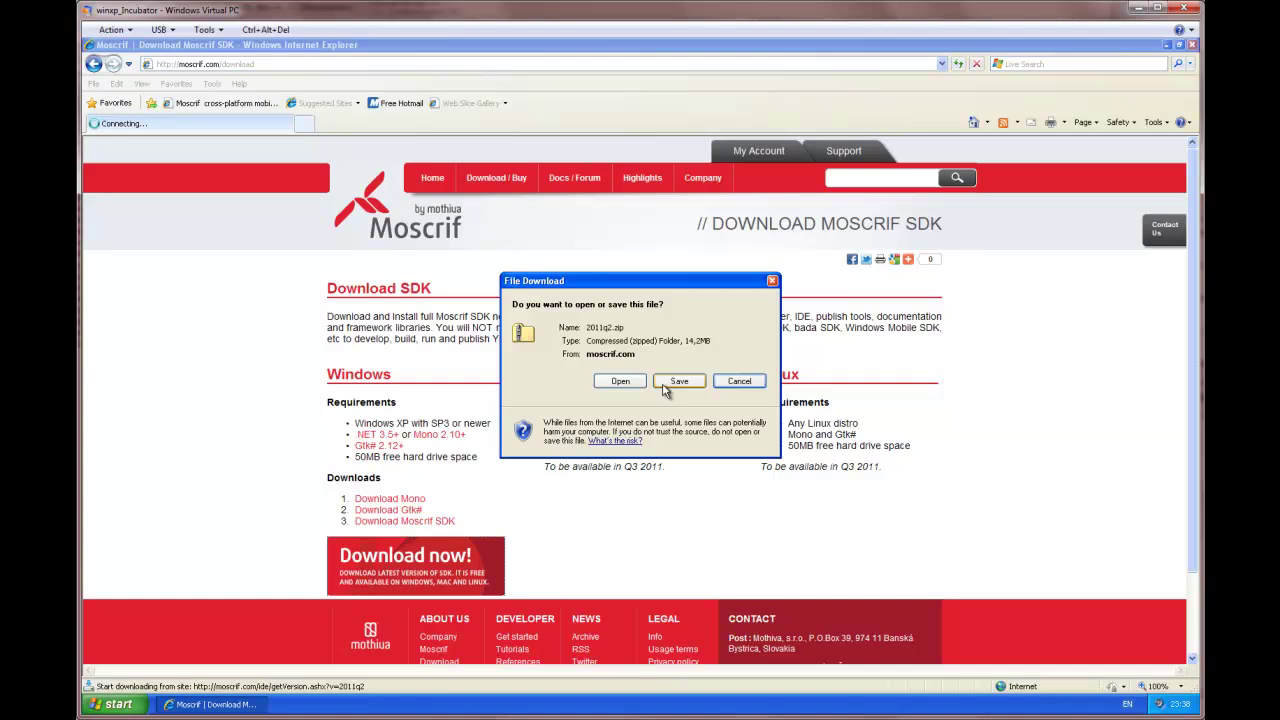
click(665, 388)
click(606, 316)
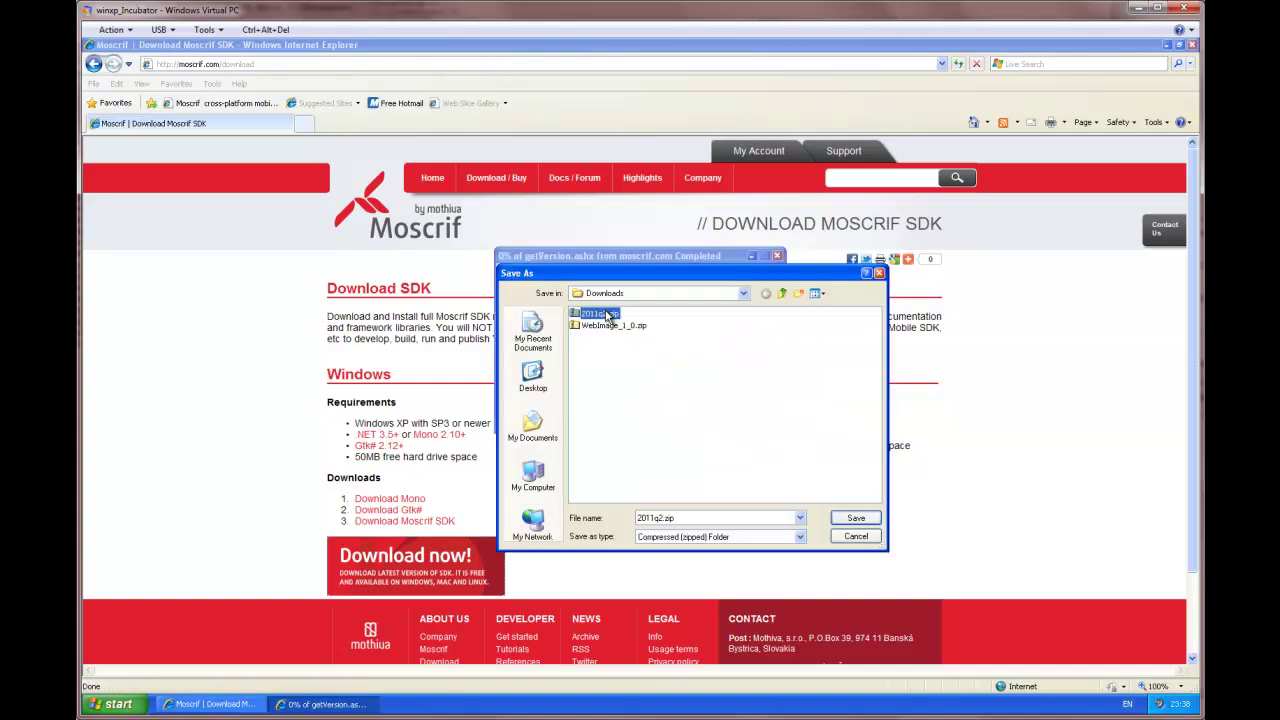
click(854, 537)
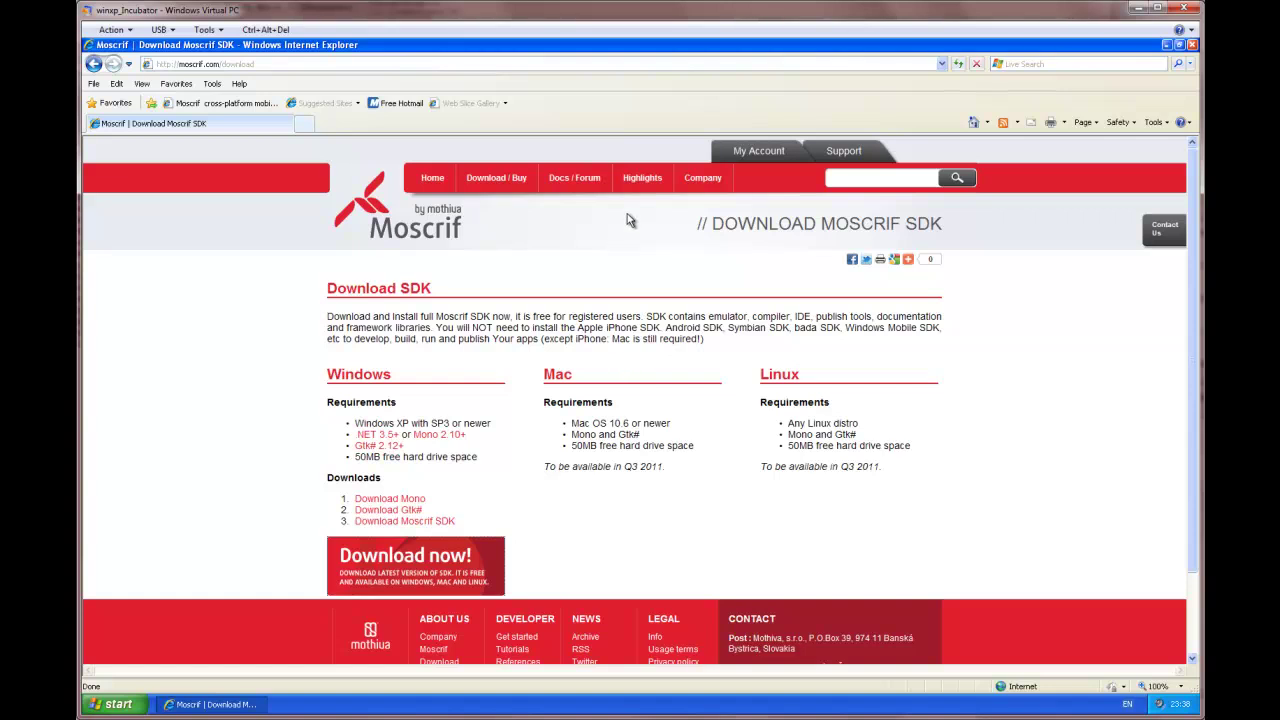
Step: Go through Docs / Forum and Sample codes to the Web Image sample page
click(568, 183)
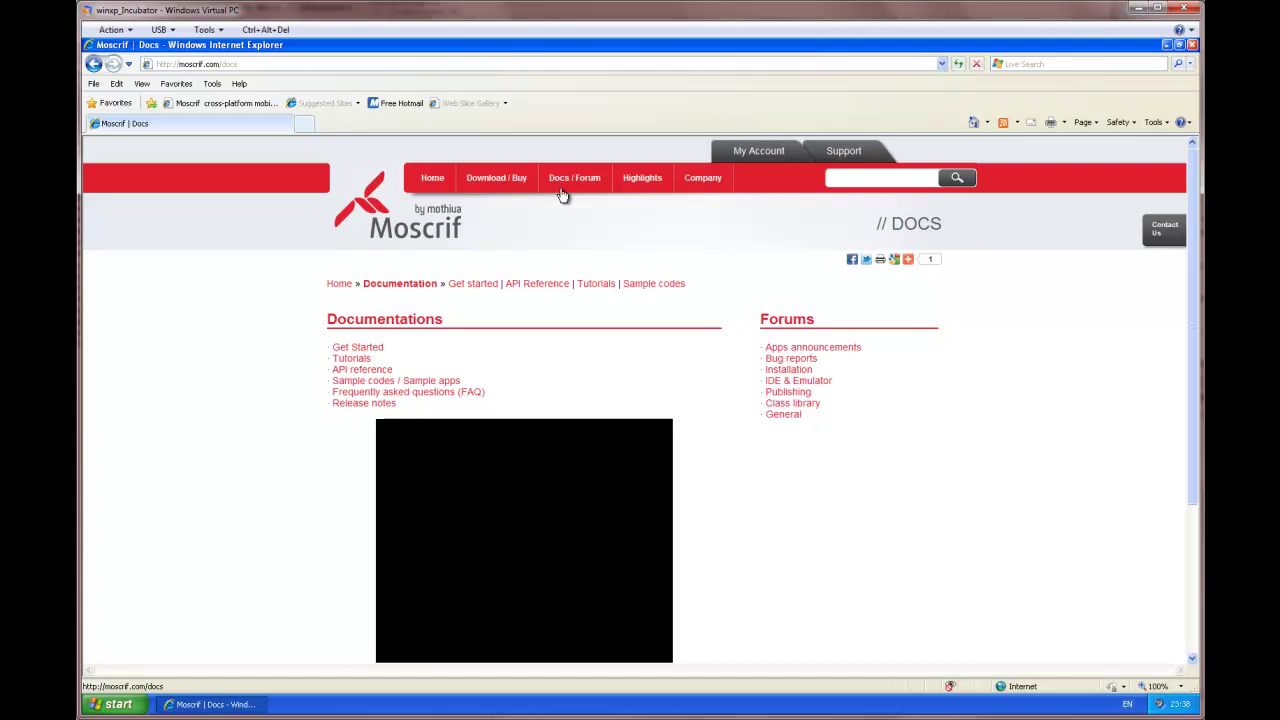
click(652, 287)
mouse_move(616, 391)
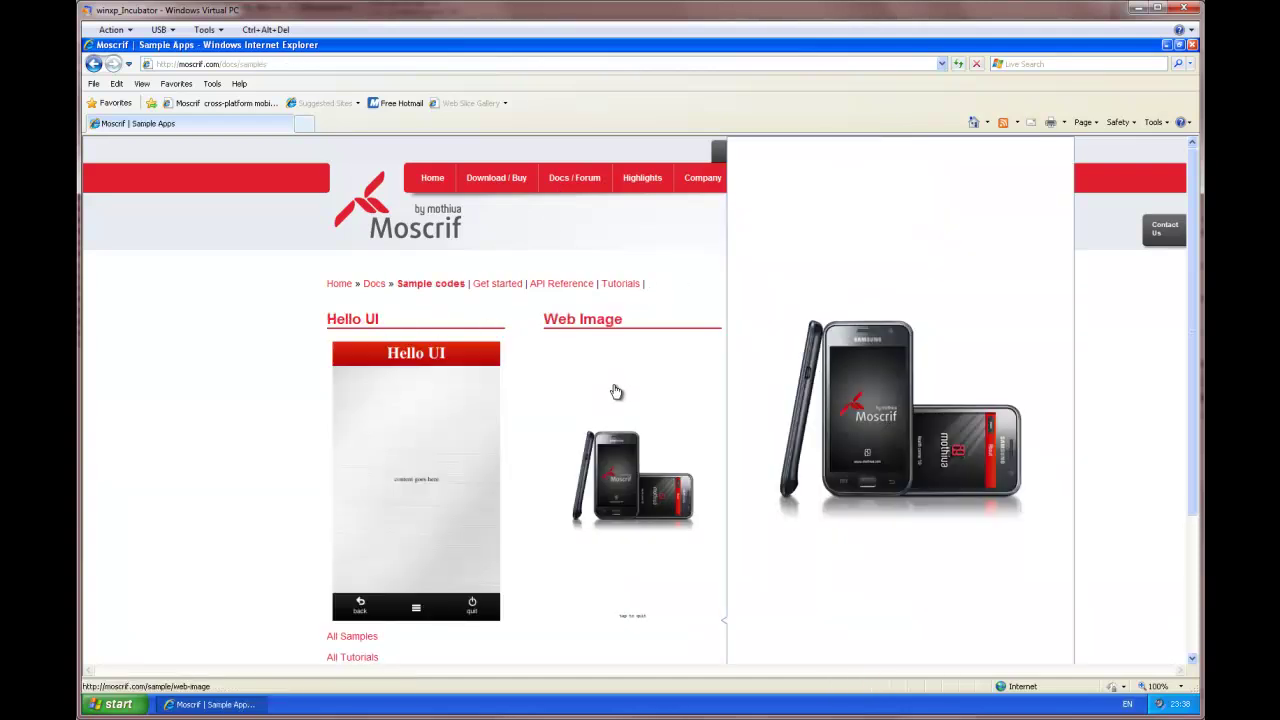
click(615, 478)
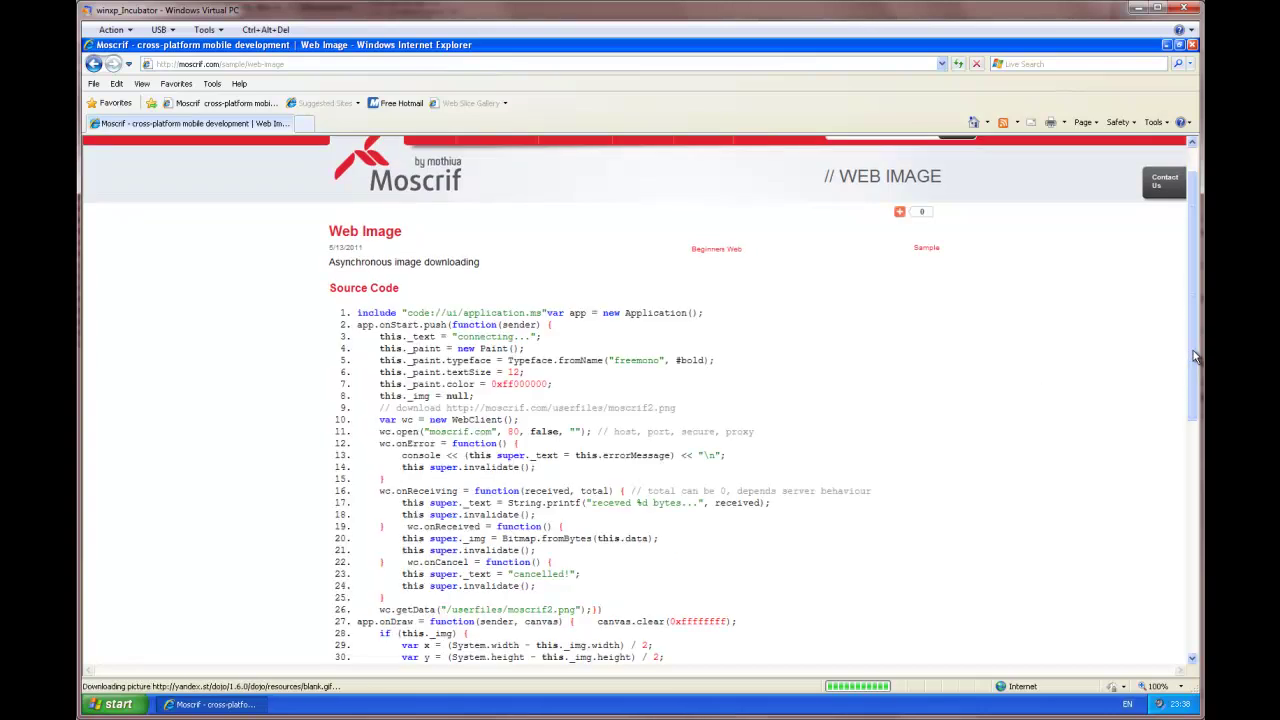
Step: Scroll to the download section, start saving WebImage_1_0.zip, then cancel the Save As dialog
drag(1193, 352, 1183, 597)
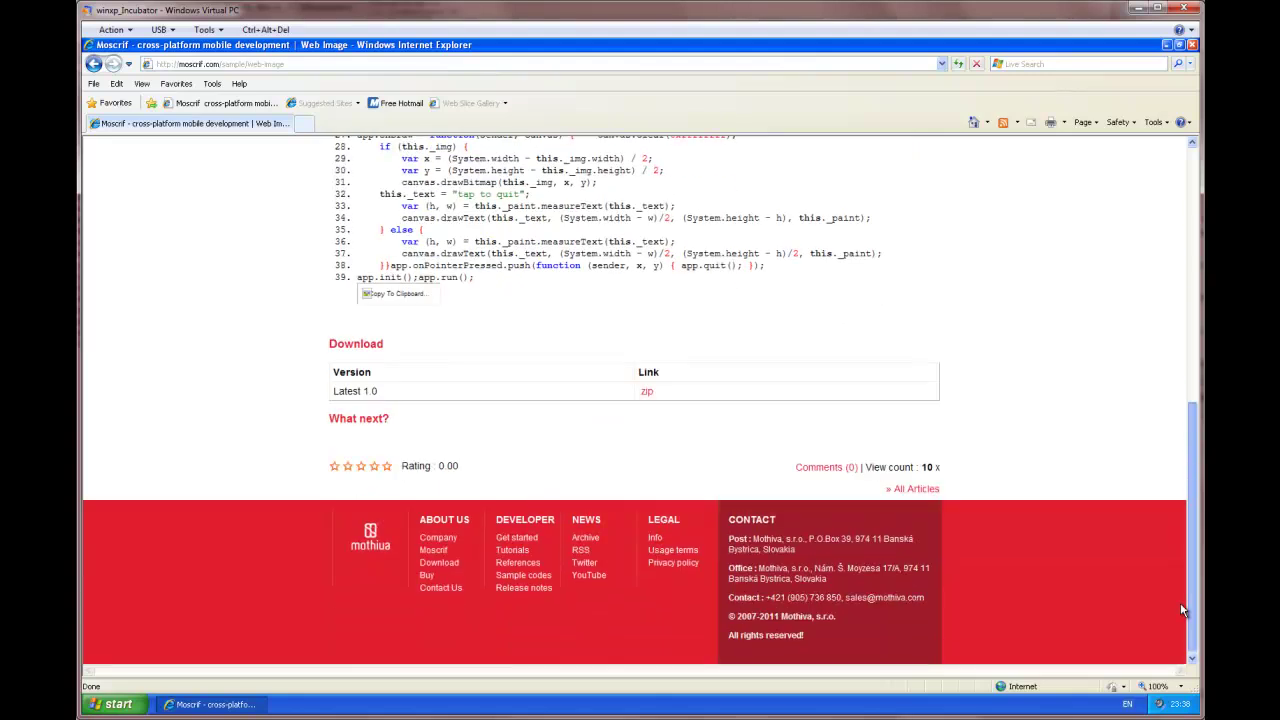
click(646, 392)
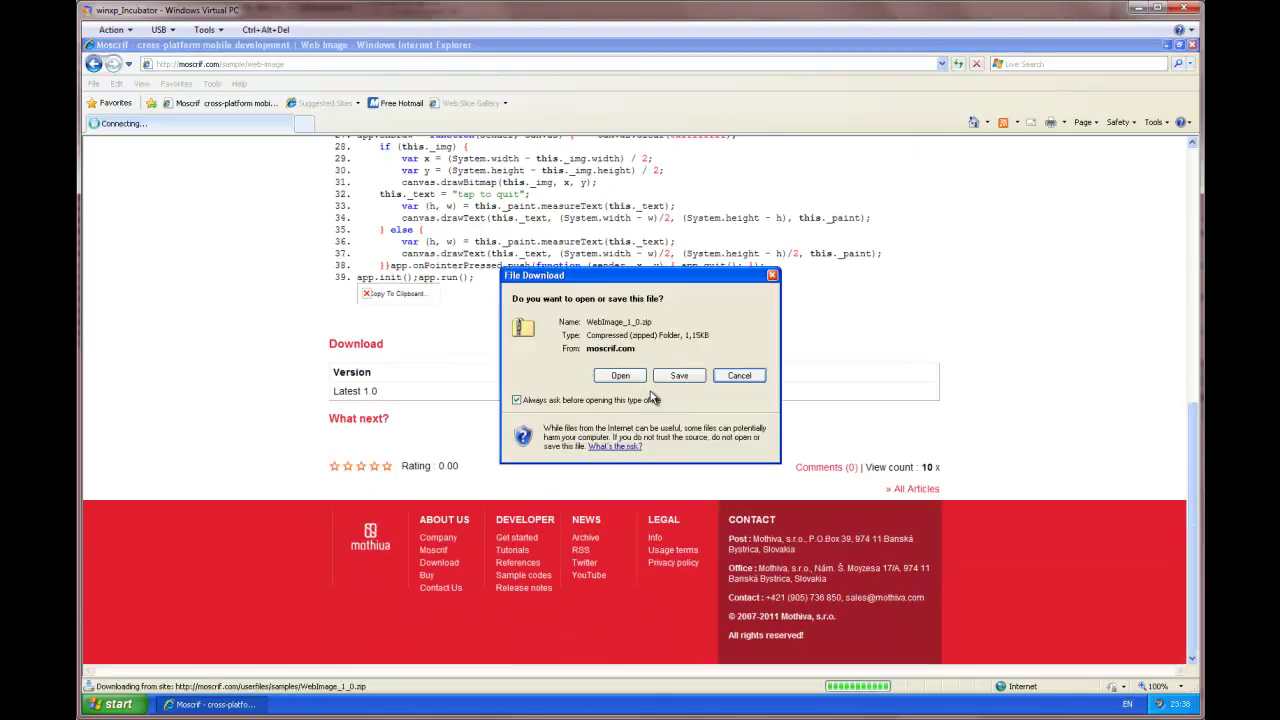
click(679, 376)
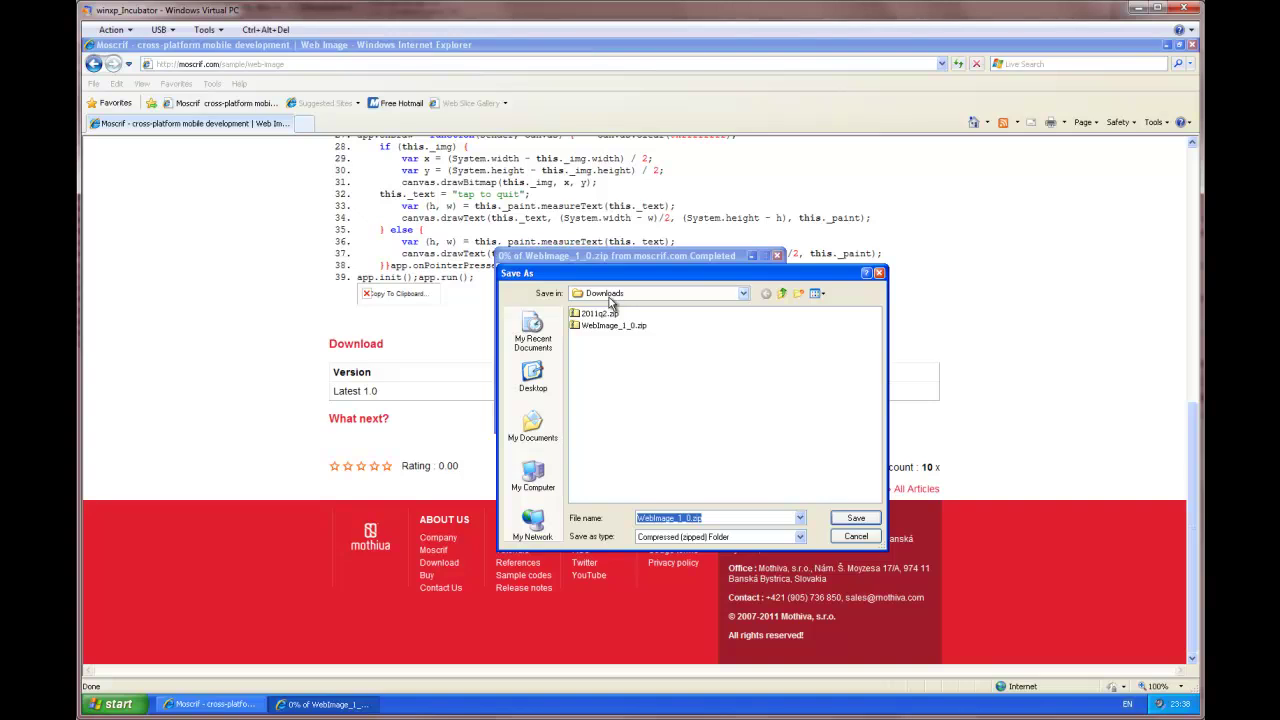
click(866, 539)
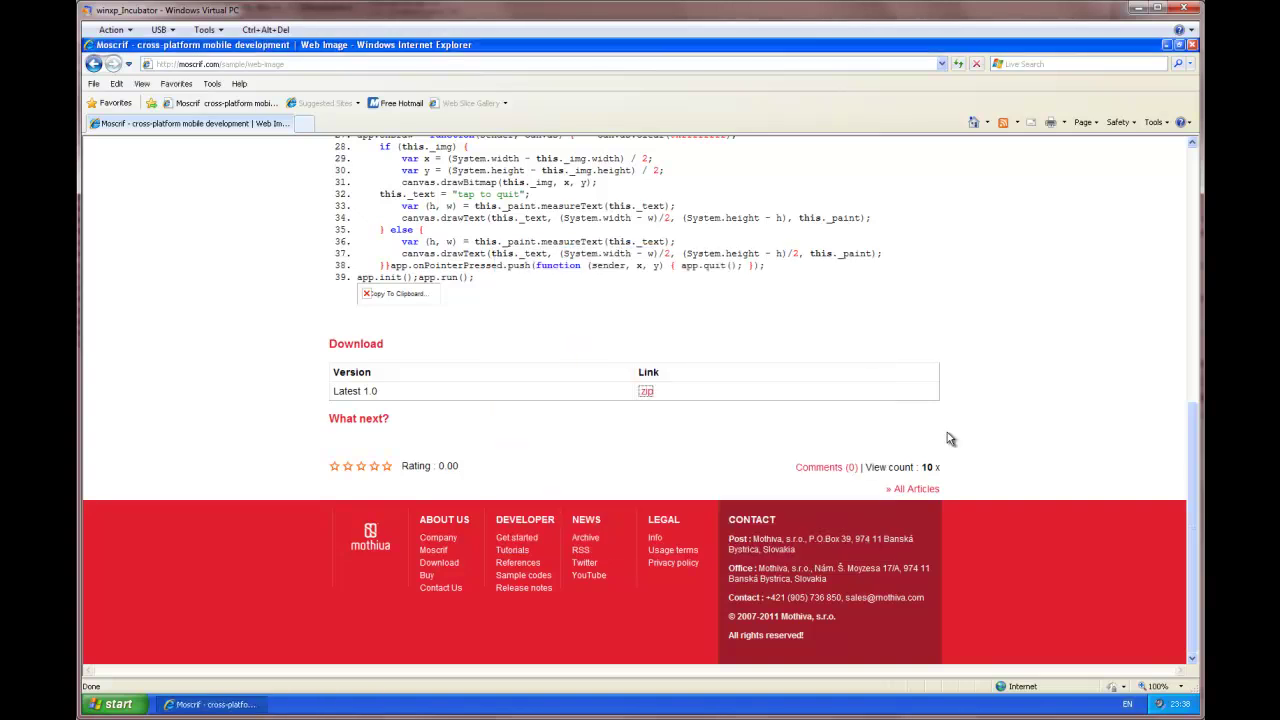
Step: Close Internet Explorer and System Properties, open the desktop Downloads folder, and select the gtk-sharp installer
click(1193, 46)
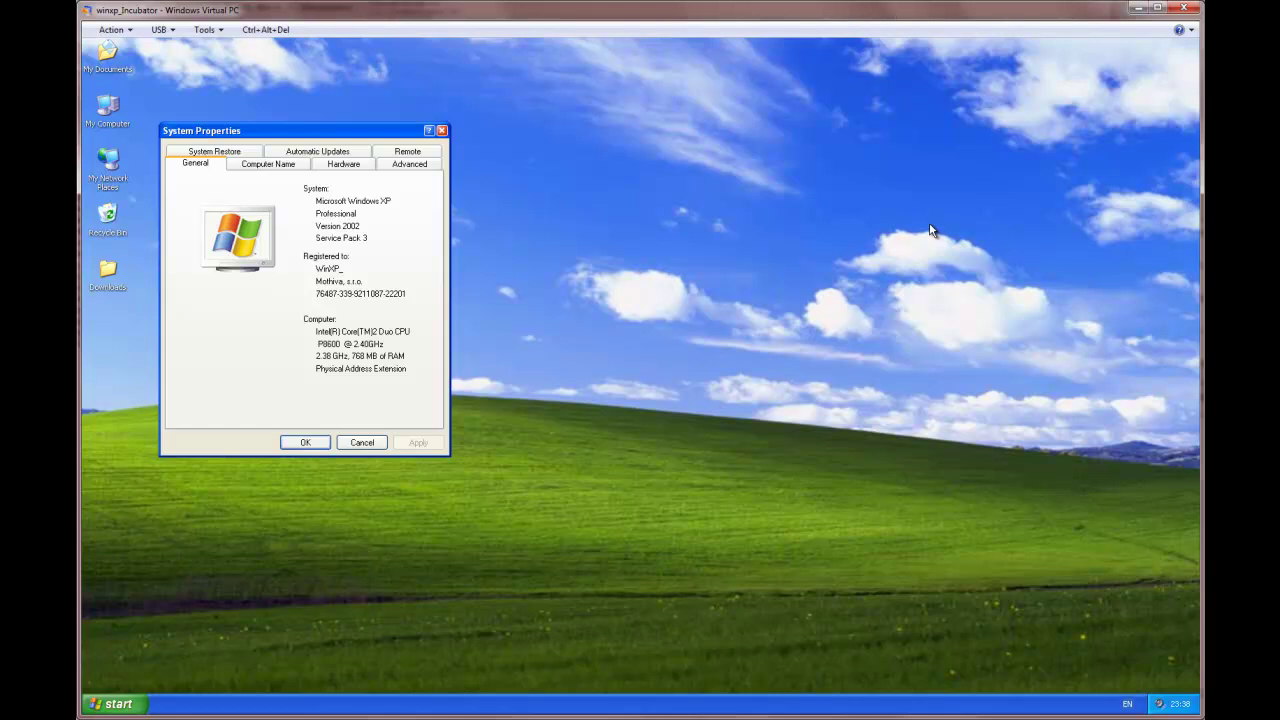
click(445, 131)
double_click(108, 270)
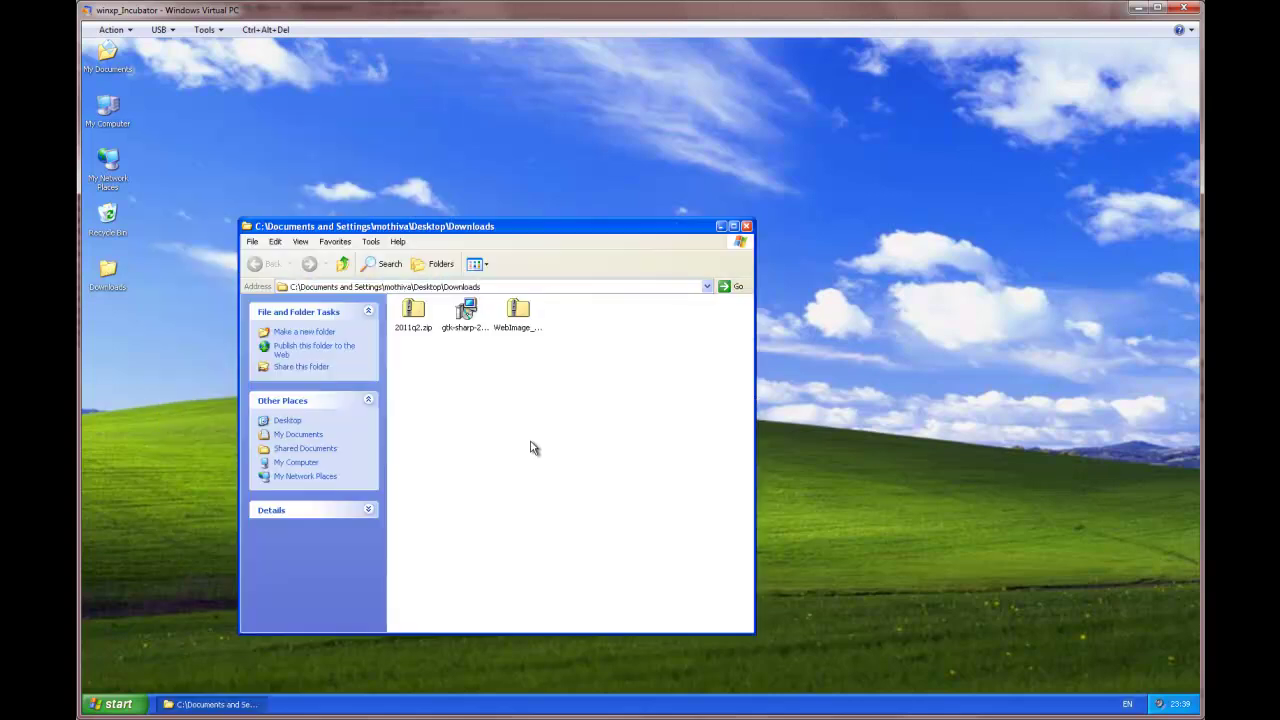
click(468, 338)
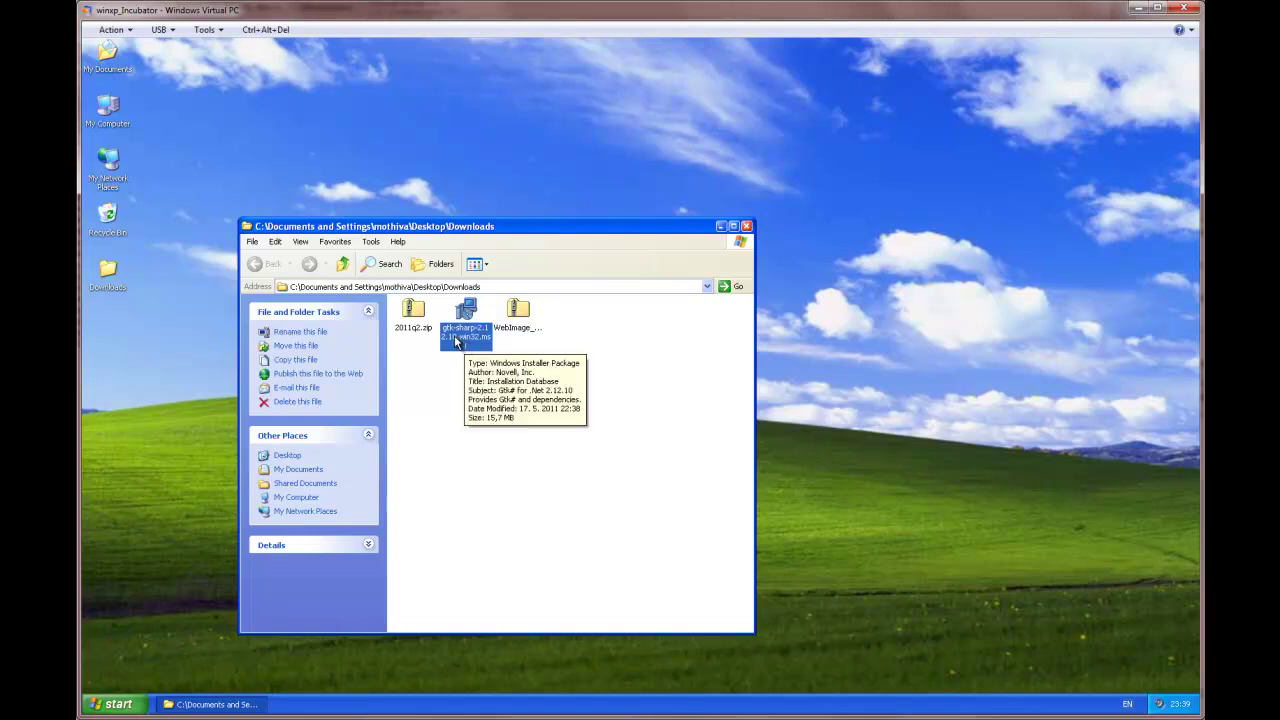
Step: Run gtk-sharp-2.12.10.win32.msi, accept the license, and install Gtk# 2.12.10 to the default folder
double_click(469, 314)
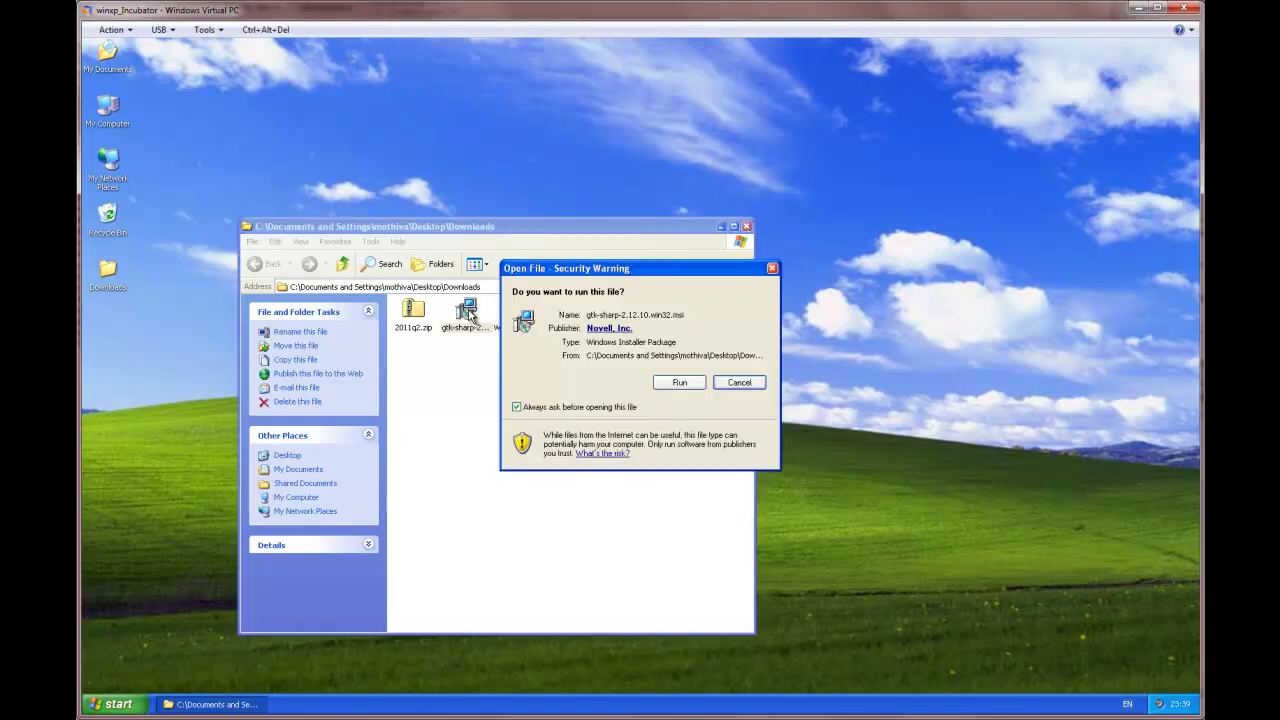
click(679, 382)
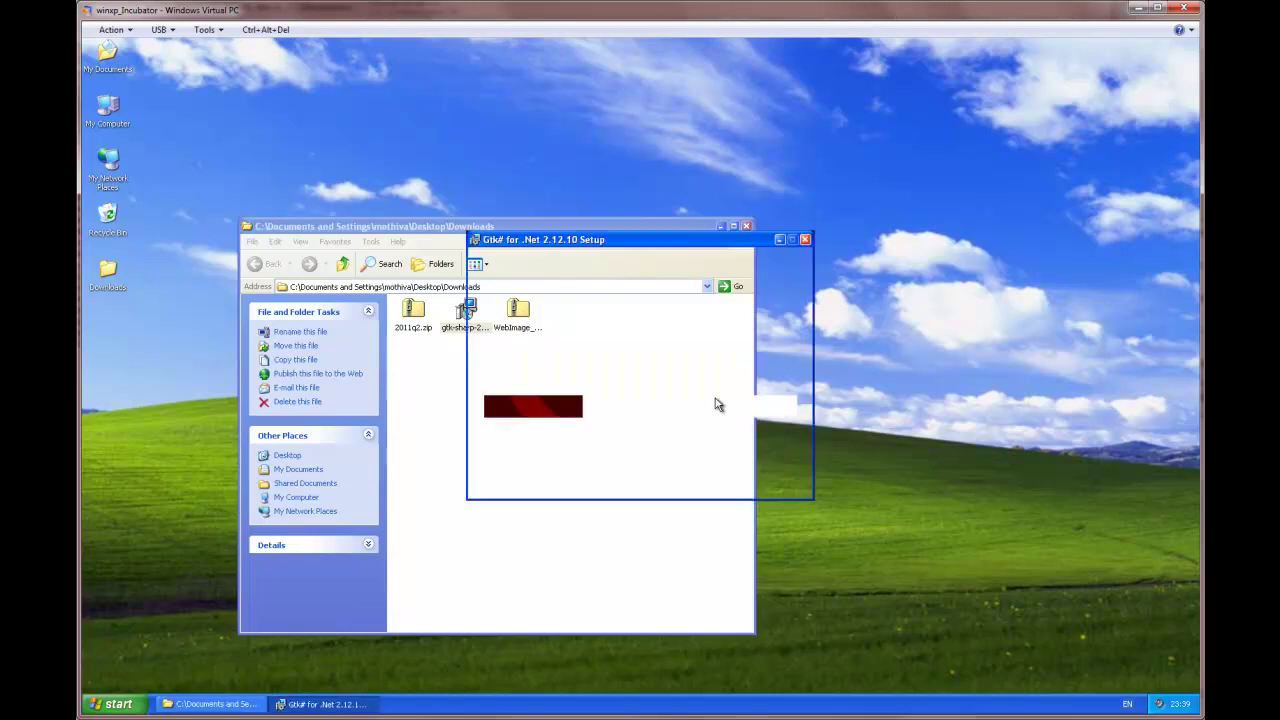
click(712, 481)
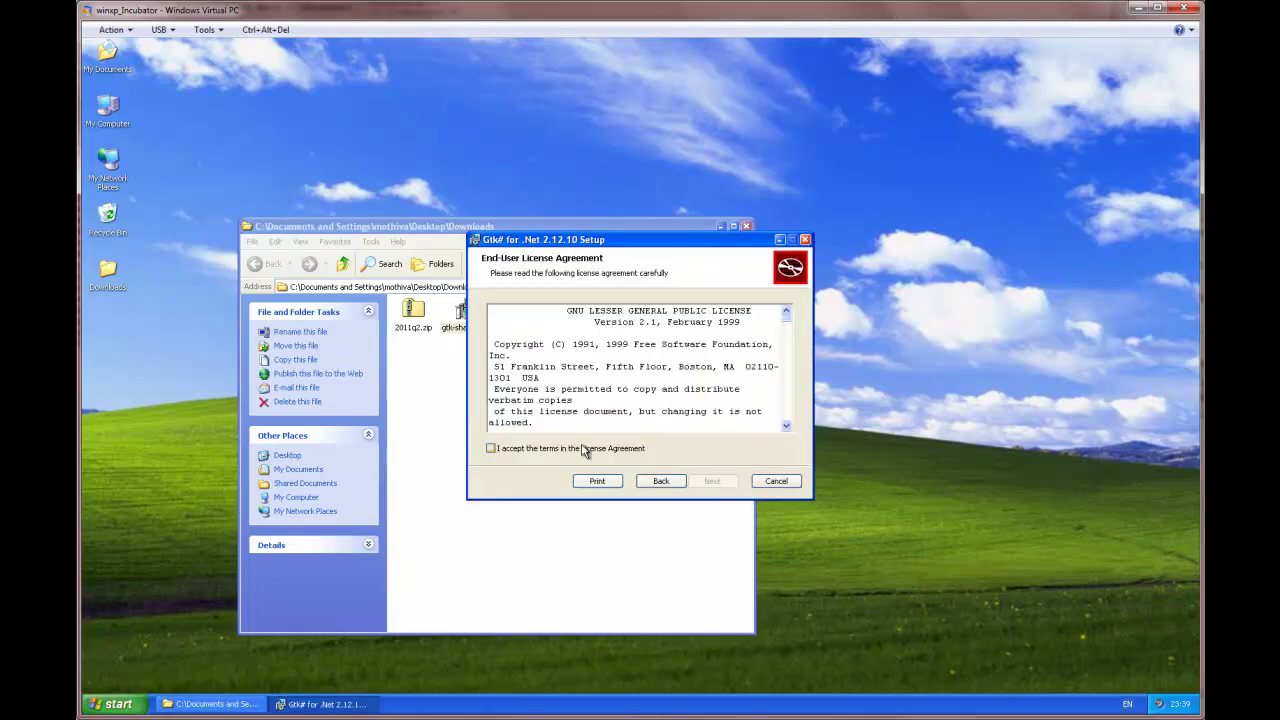
click(586, 450)
click(714, 482)
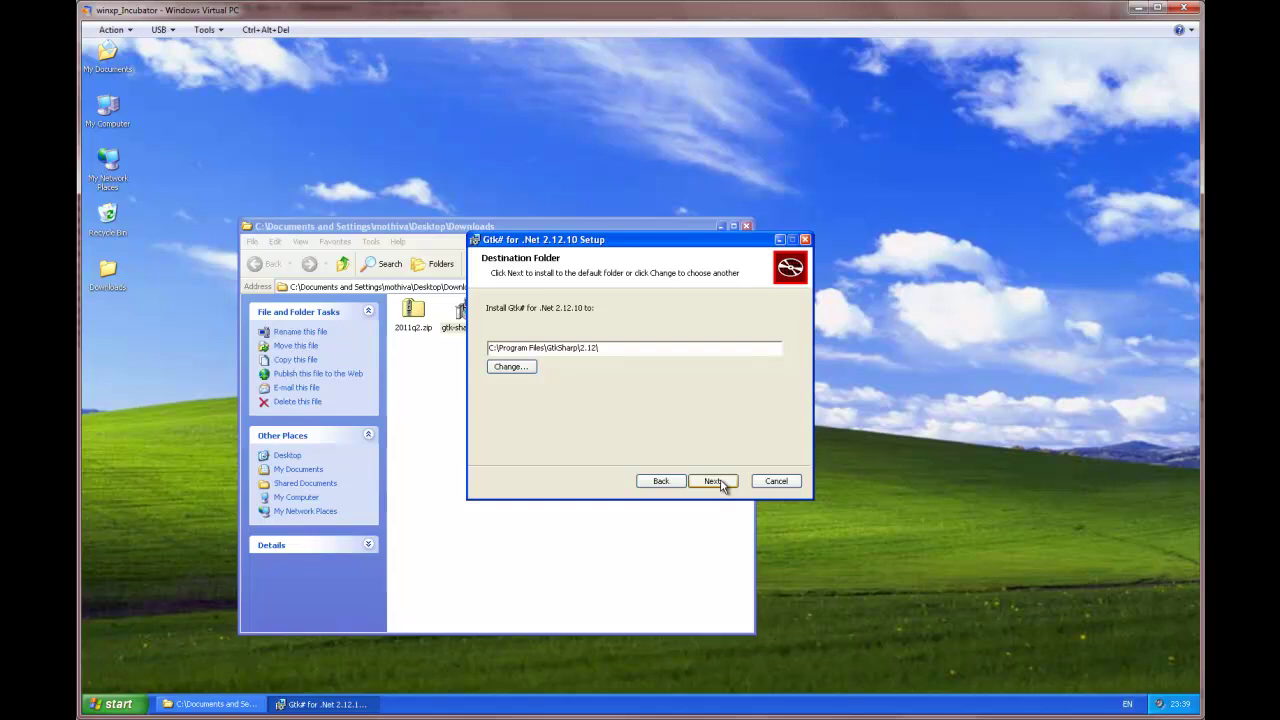
click(720, 481)
click(720, 481)
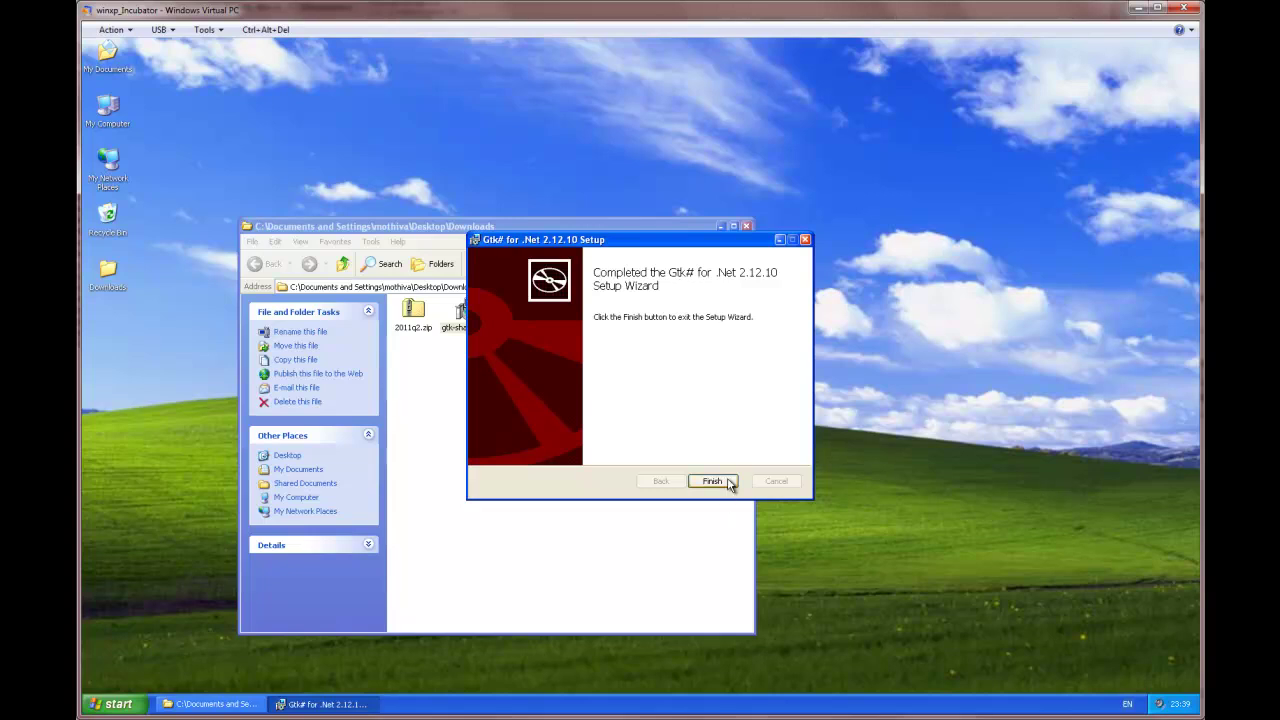
click(728, 482)
Step: Extract 2011q2.zip to Desktop\Moscrif SDK with the Extraction Wizard and show the extracted files
click(546, 466)
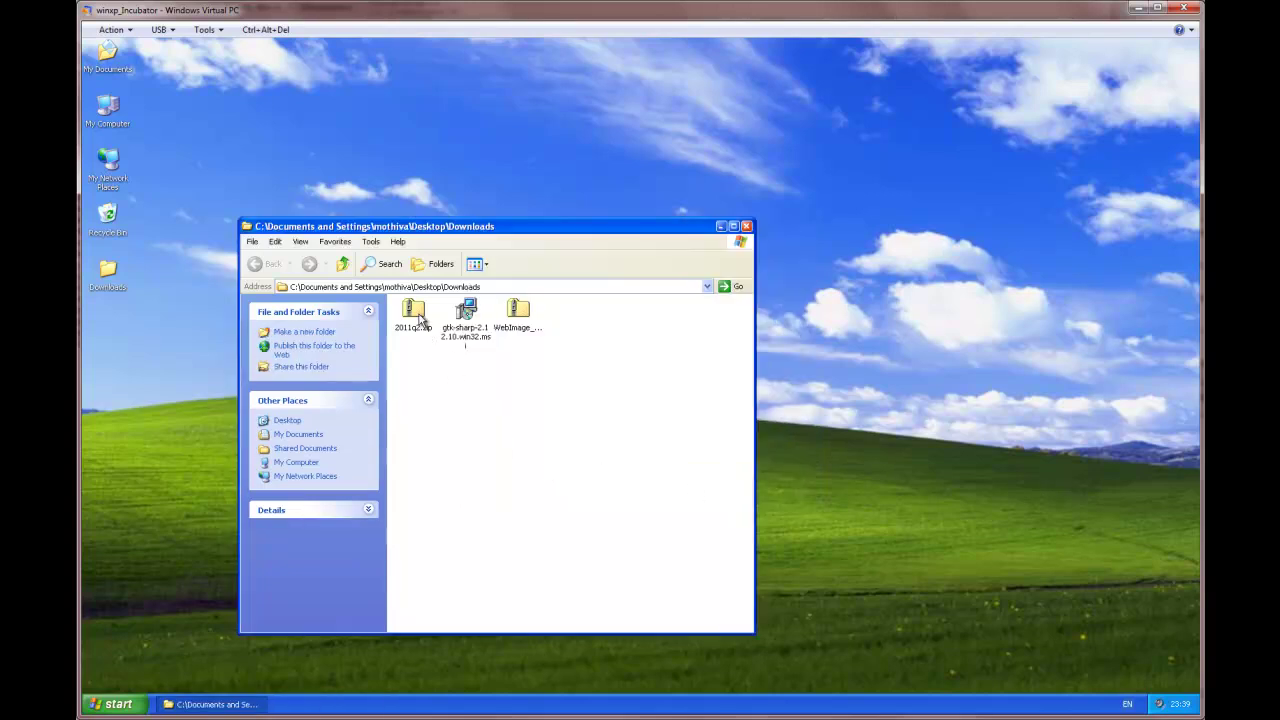
click(420, 318)
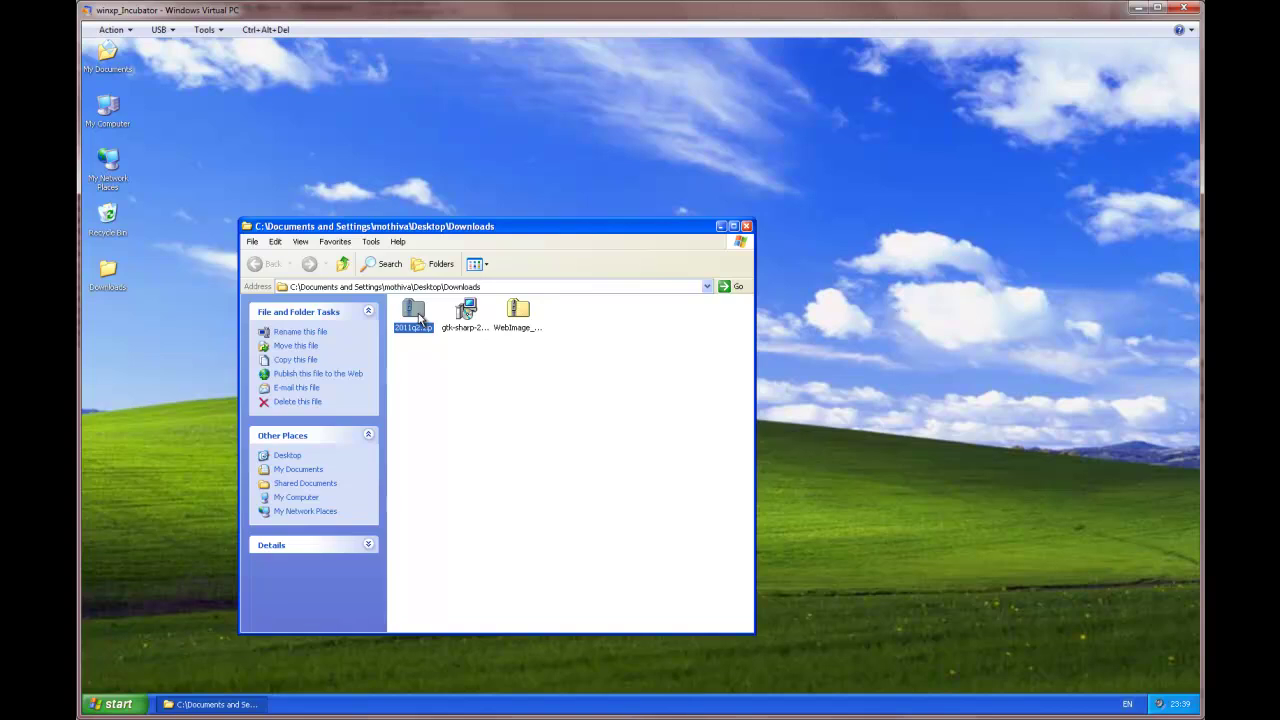
right_click(420, 318)
click(462, 361)
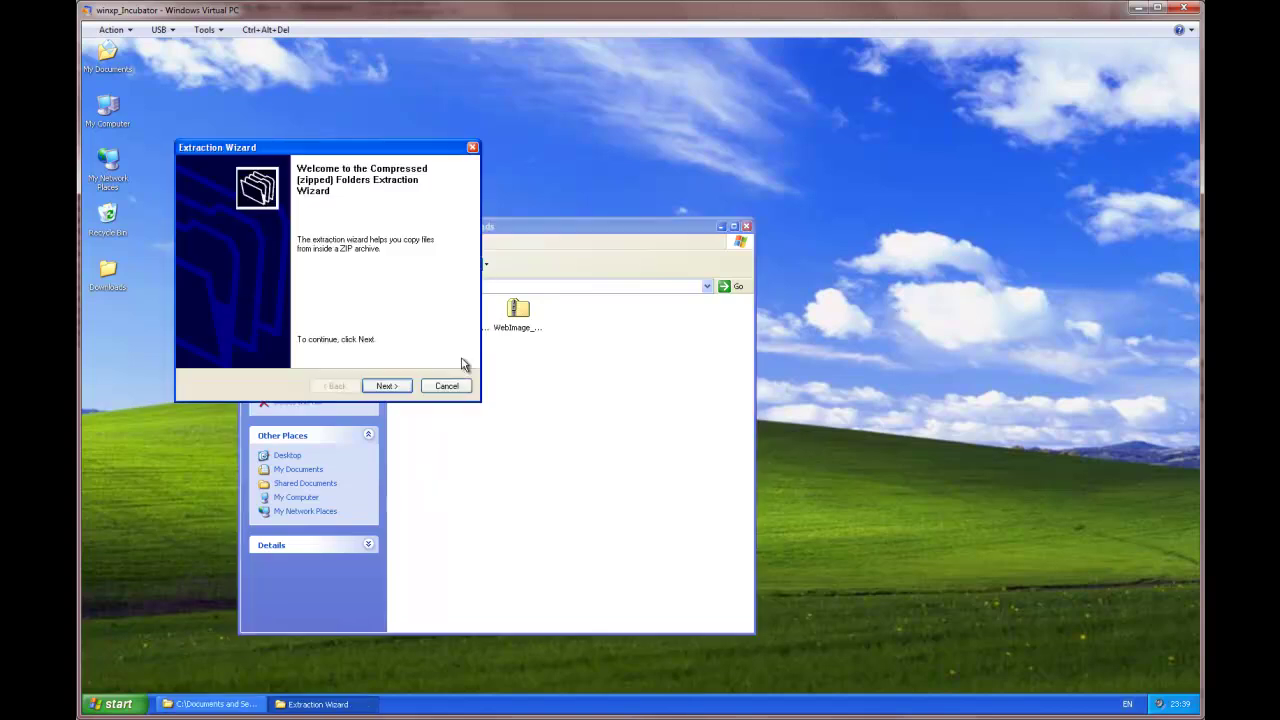
click(387, 386)
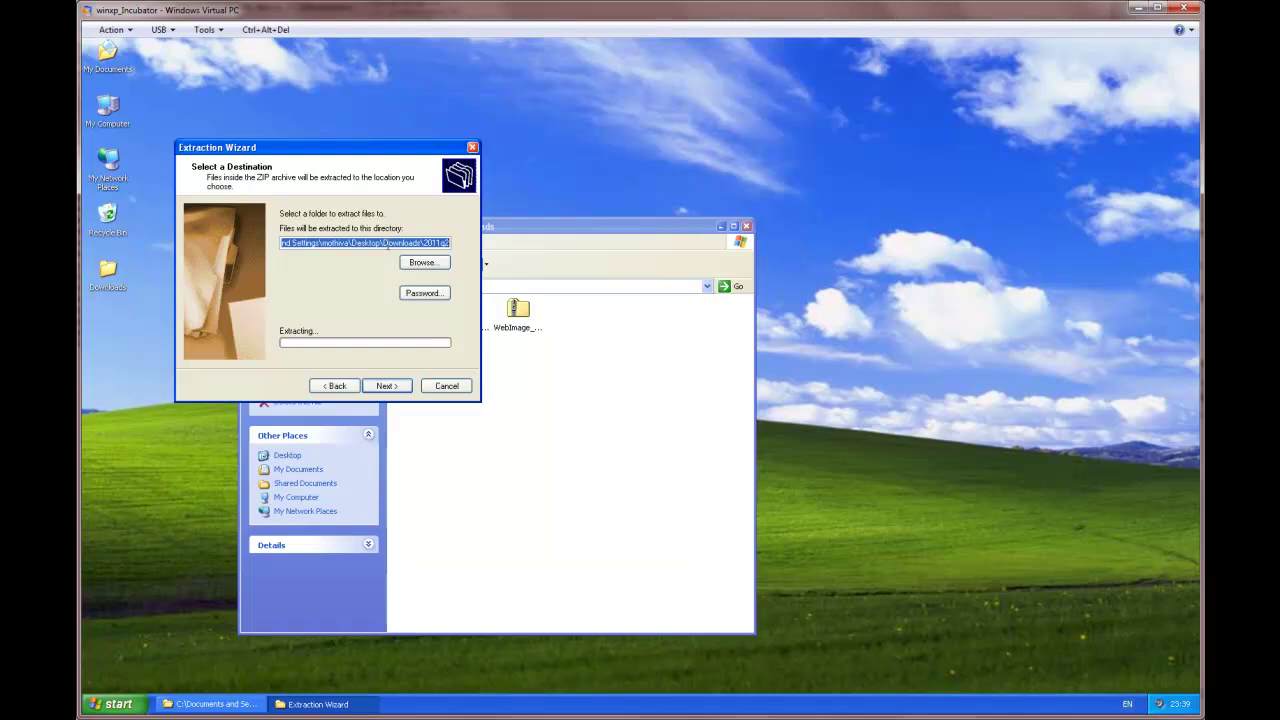
drag(387, 244, 452, 244)
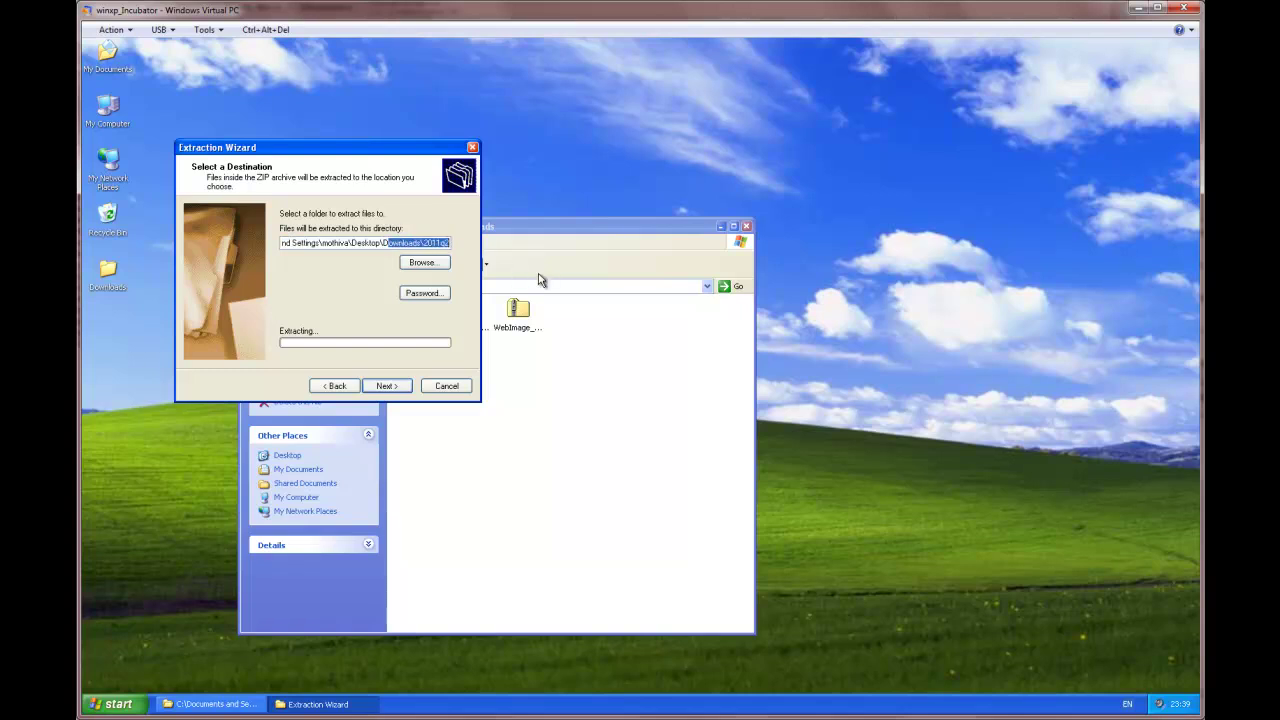
key(BackSpace)
click(405, 385)
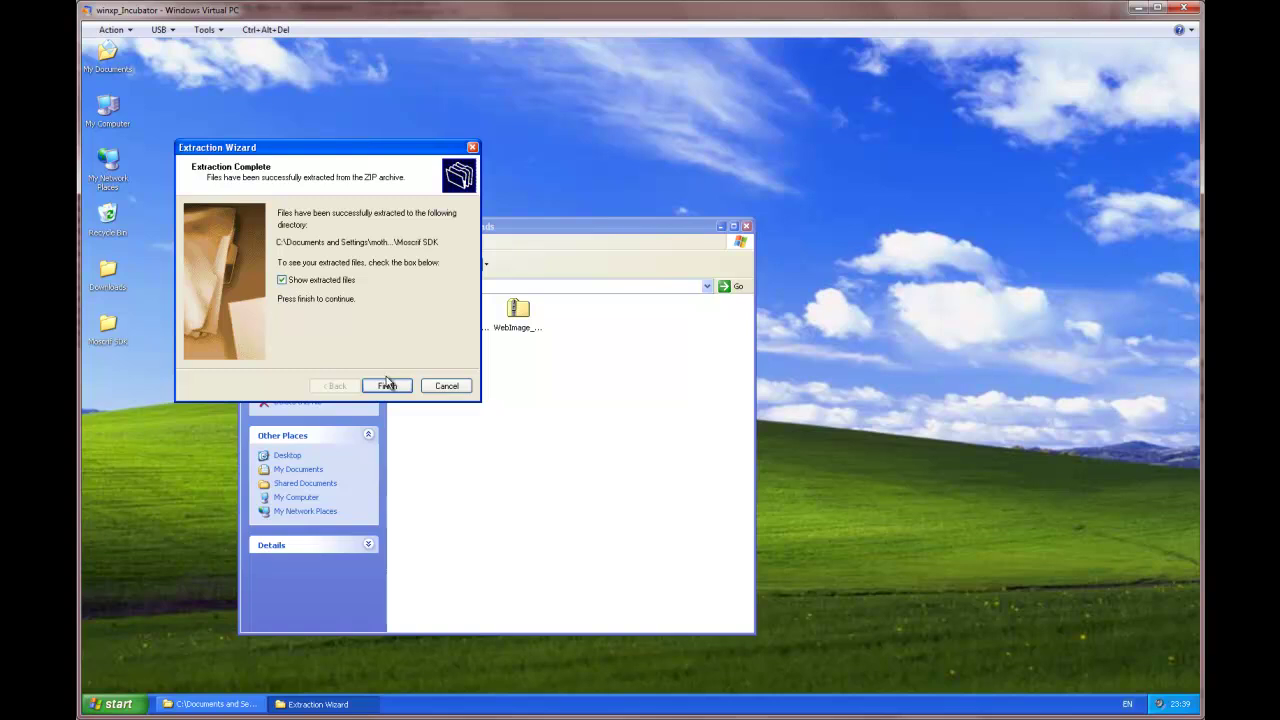
click(387, 386)
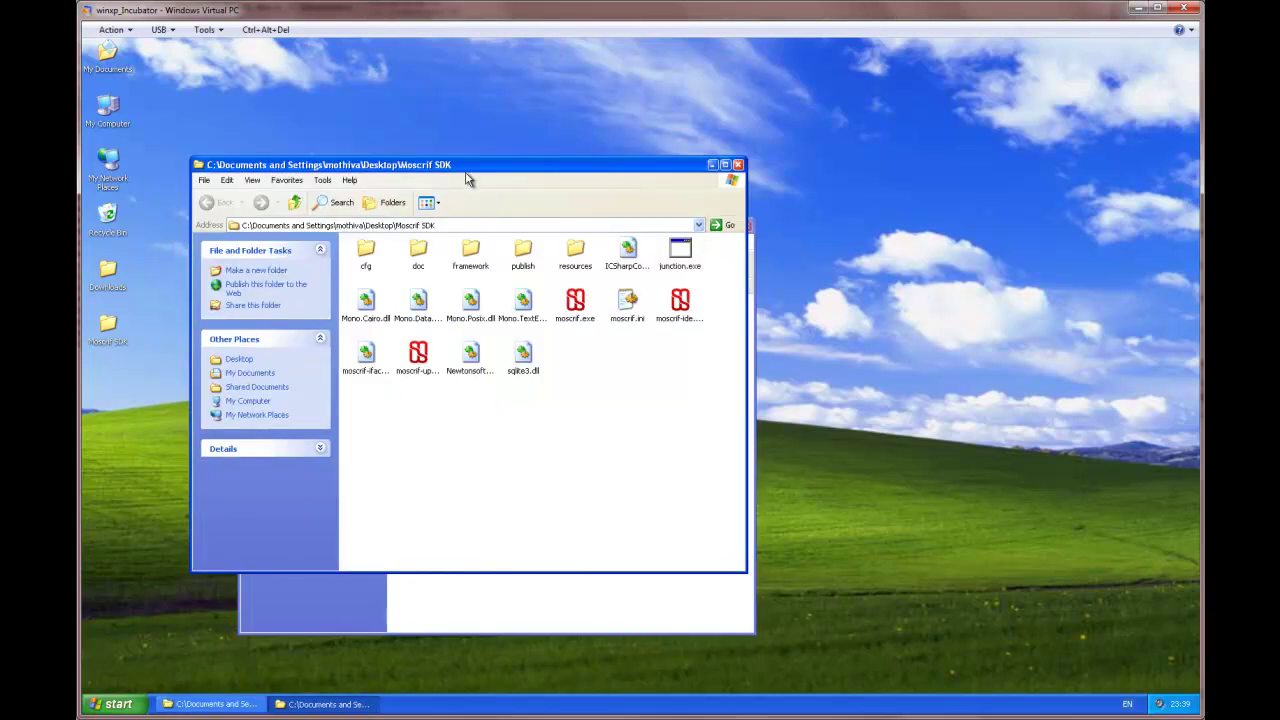
Step: Move the Moscrif SDK window aside and launch moscrif-ide.exe
drag(468, 178, 719, 133)
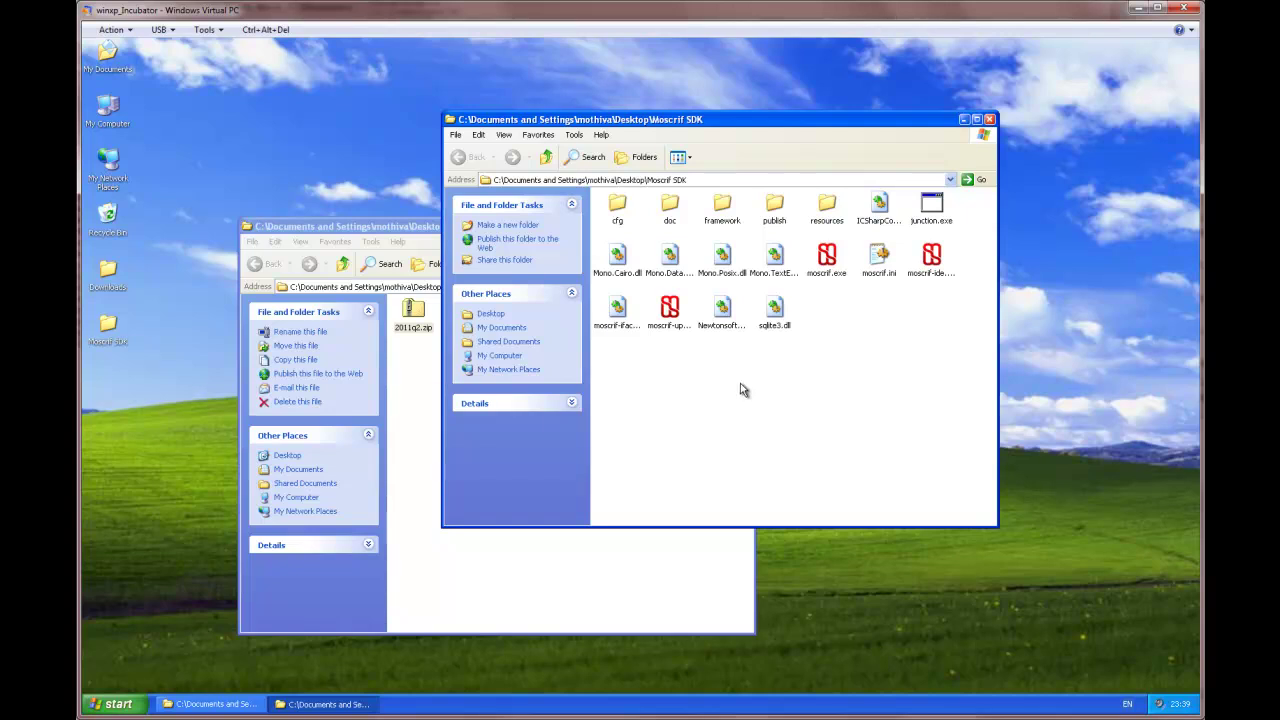
click(938, 262)
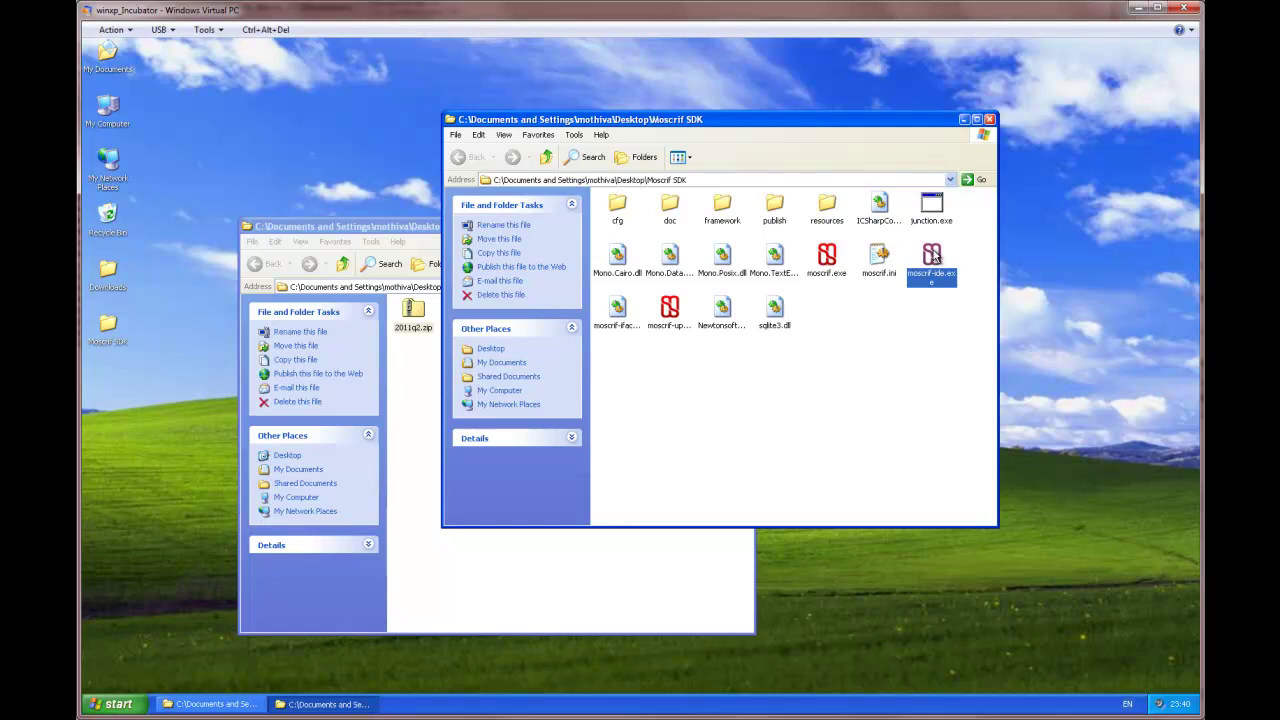
double_click(935, 257)
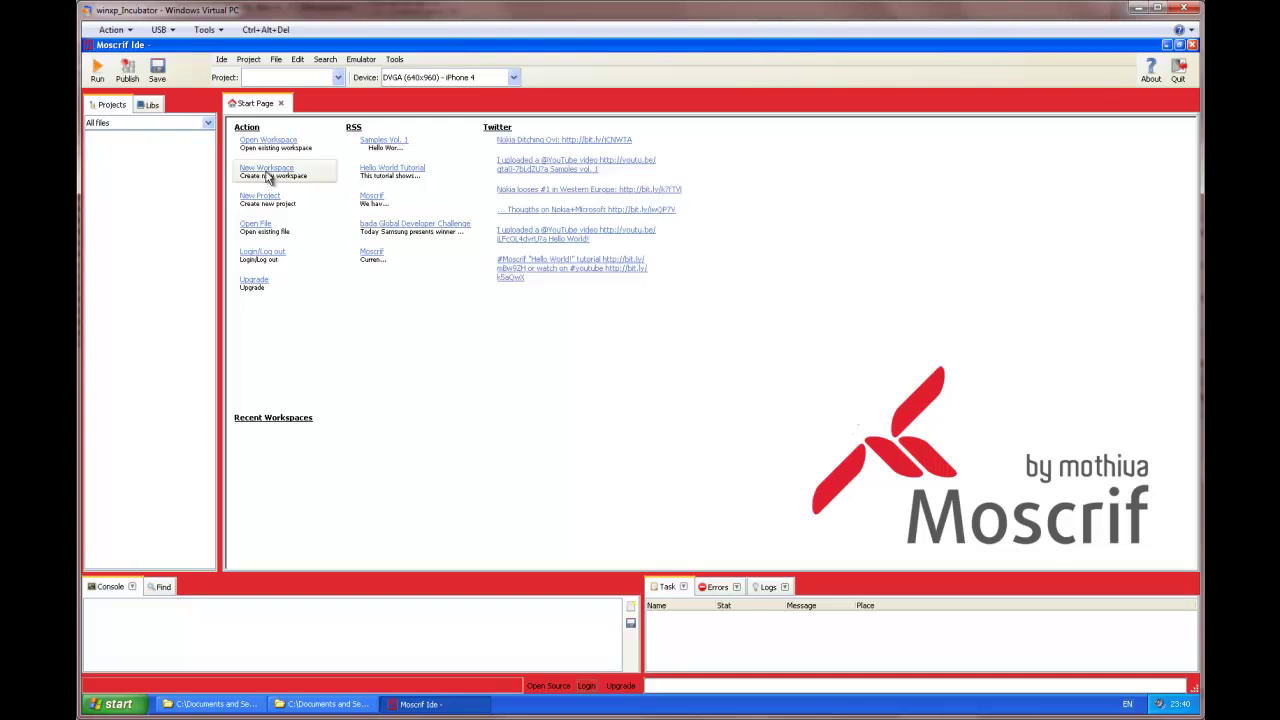
Step: Use New Workspace on the Start Page to create a workspace called Samples
click(268, 178)
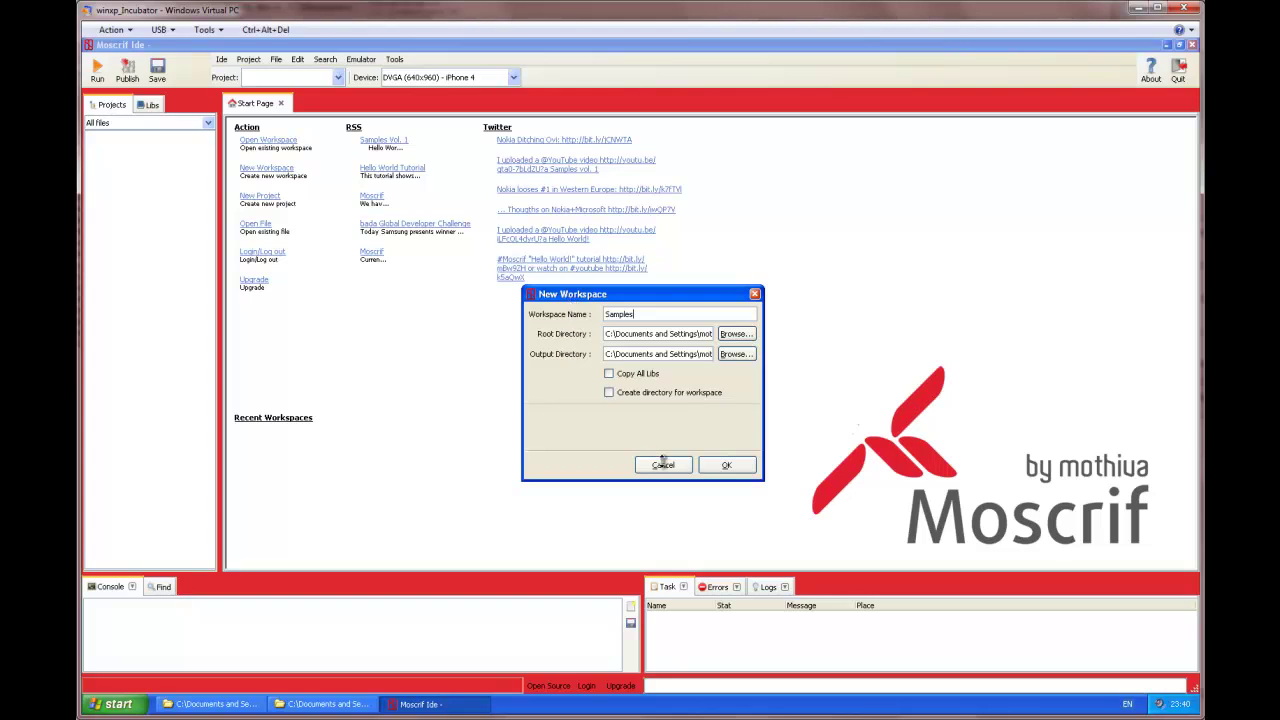
click(754, 469)
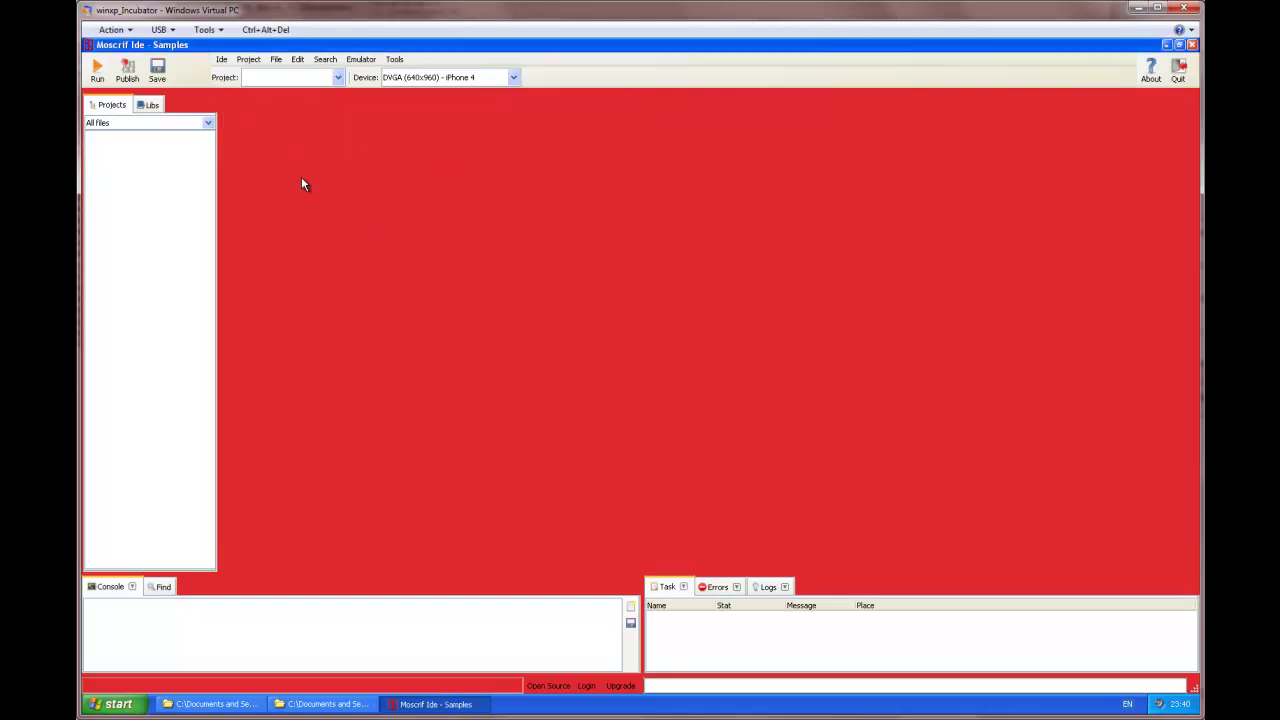
Step: Import the WebImage project from Desktop\Downloads\WebImage_1_0.zip
click(249, 60)
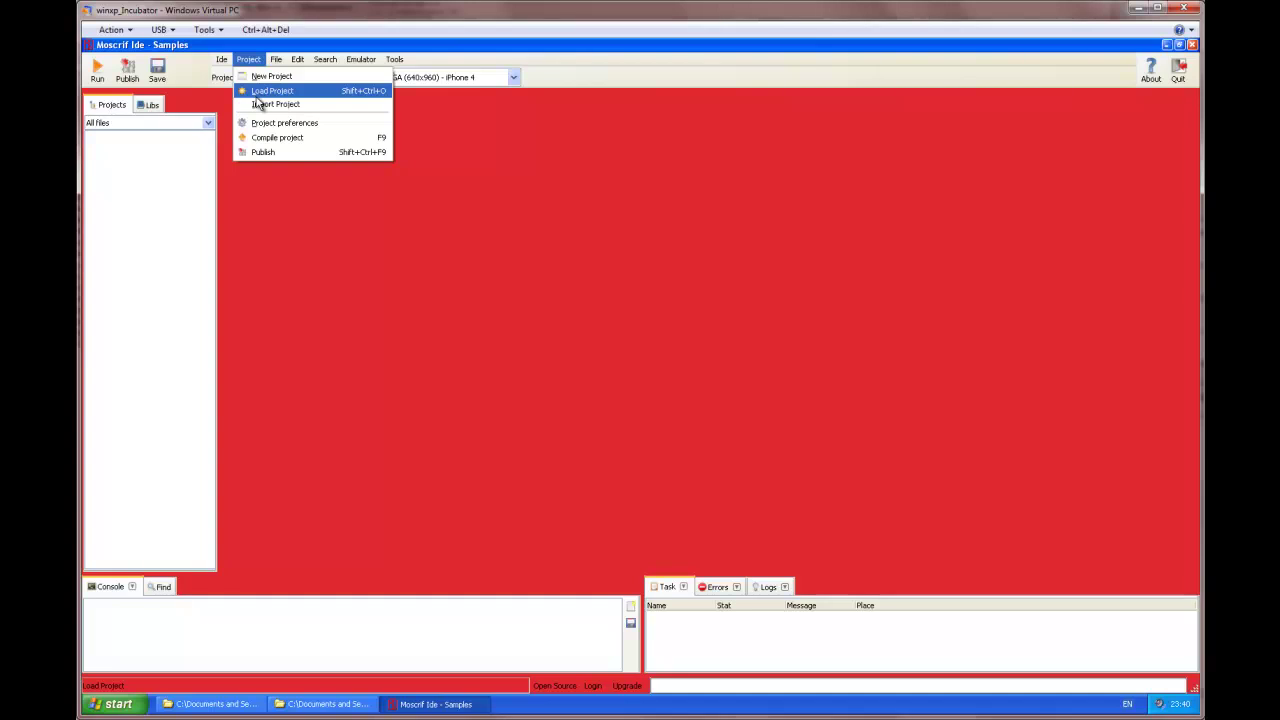
click(258, 104)
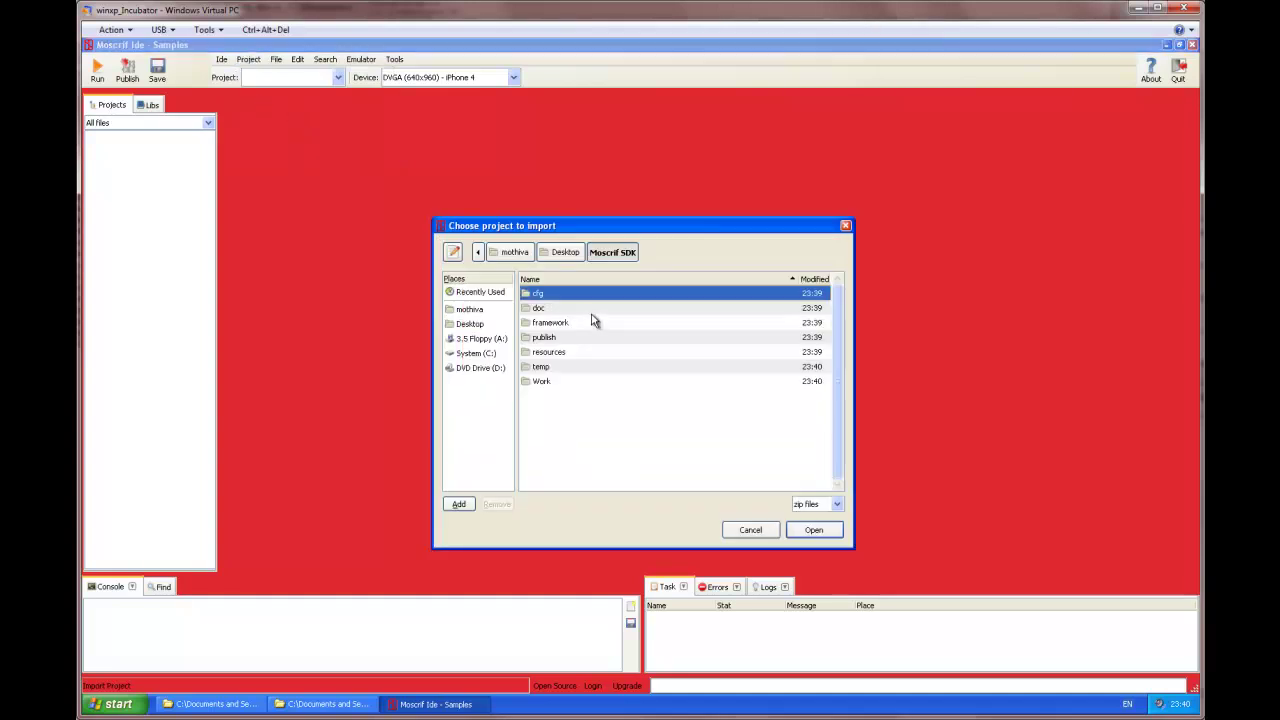
click(565, 253)
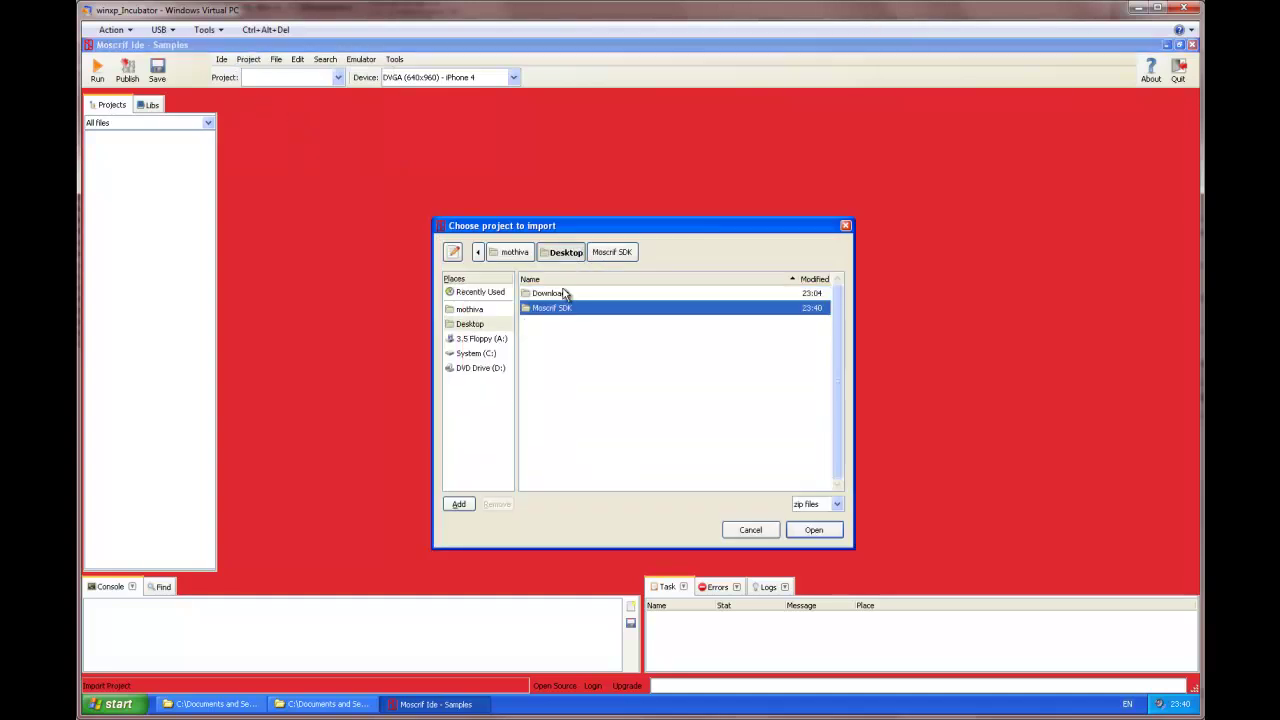
double_click(564, 294)
click(563, 310)
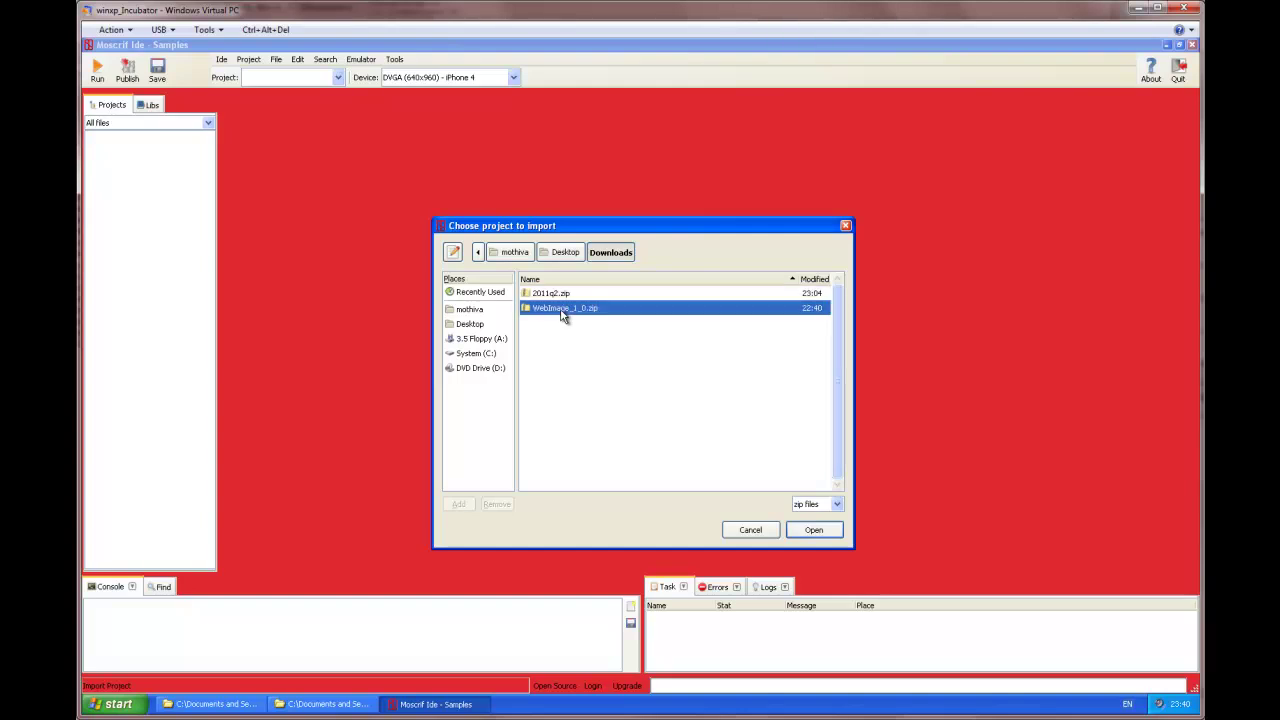
click(814, 530)
Step: Open main.ms, make WebImage the active project, and target the WVGA (480x800) smartphone device
click(90, 137)
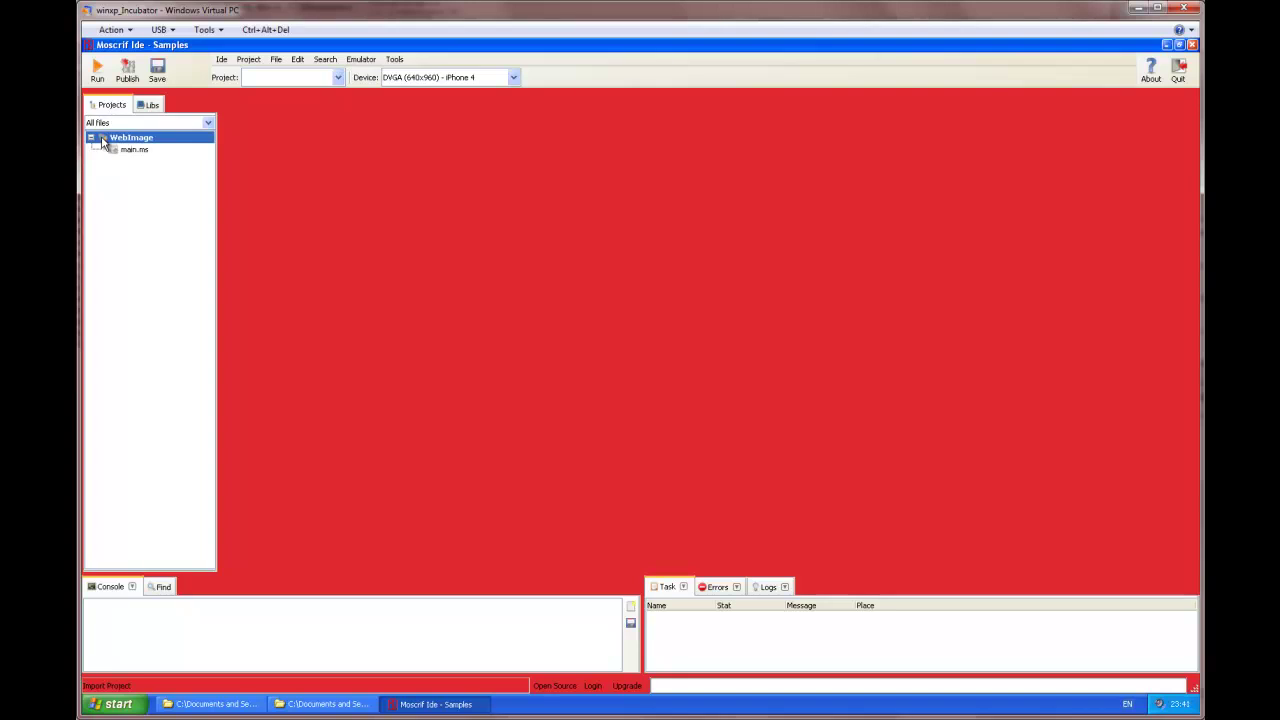
double_click(132, 150)
click(308, 79)
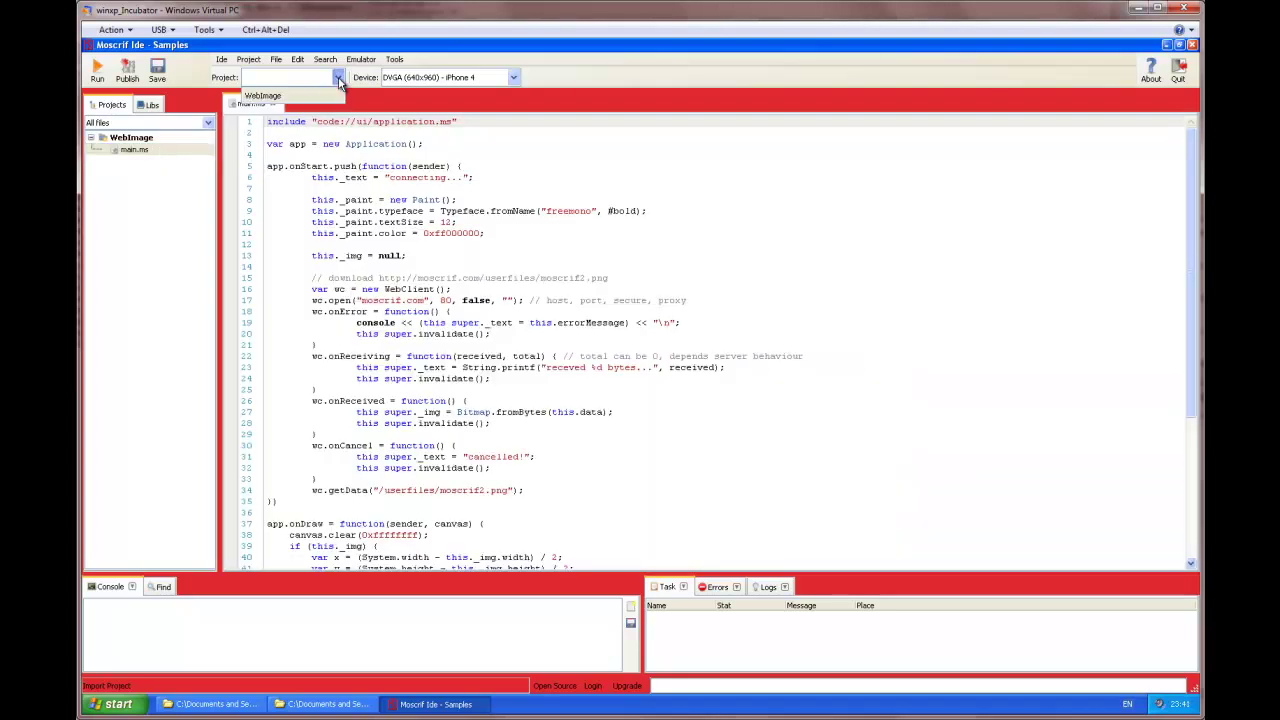
click(296, 100)
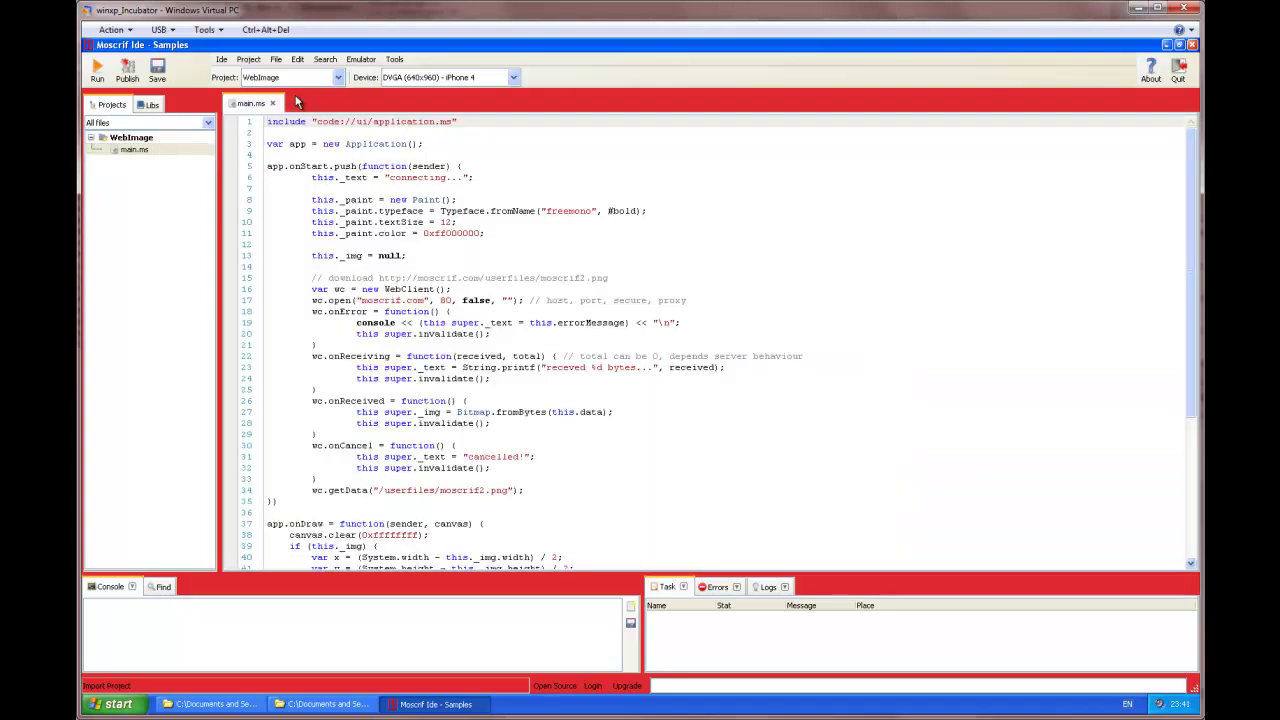
click(465, 80)
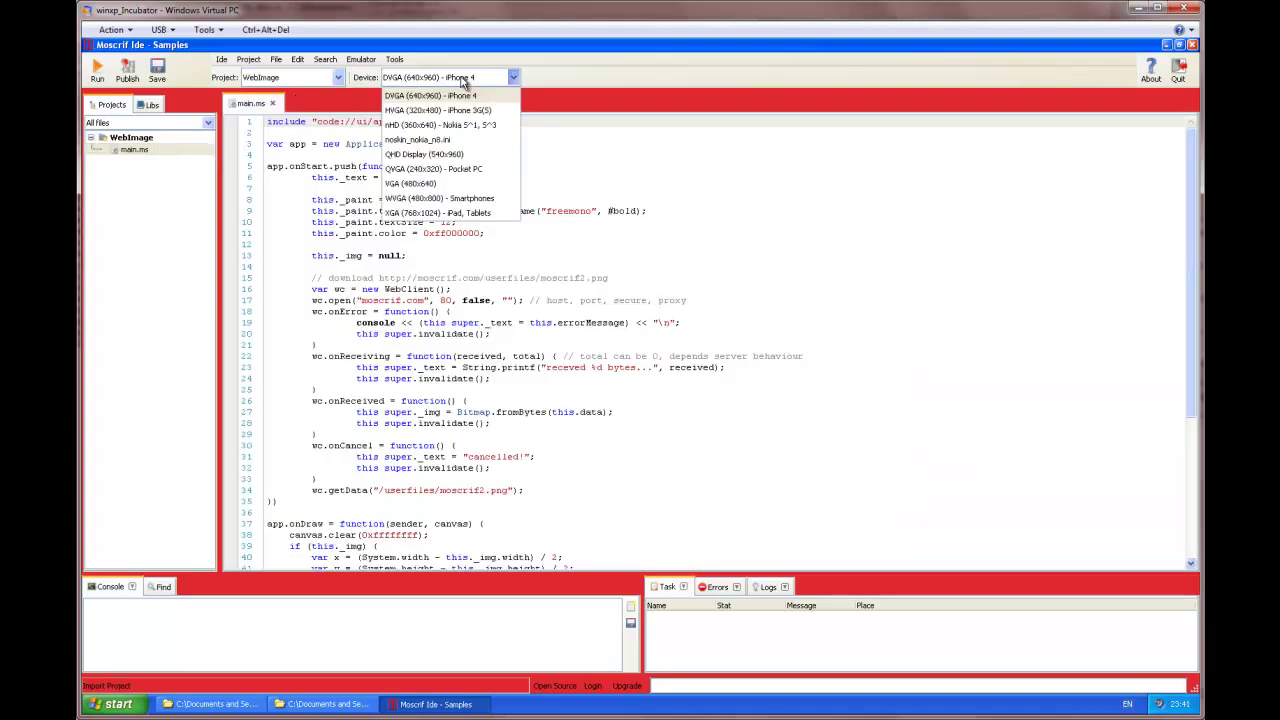
click(447, 200)
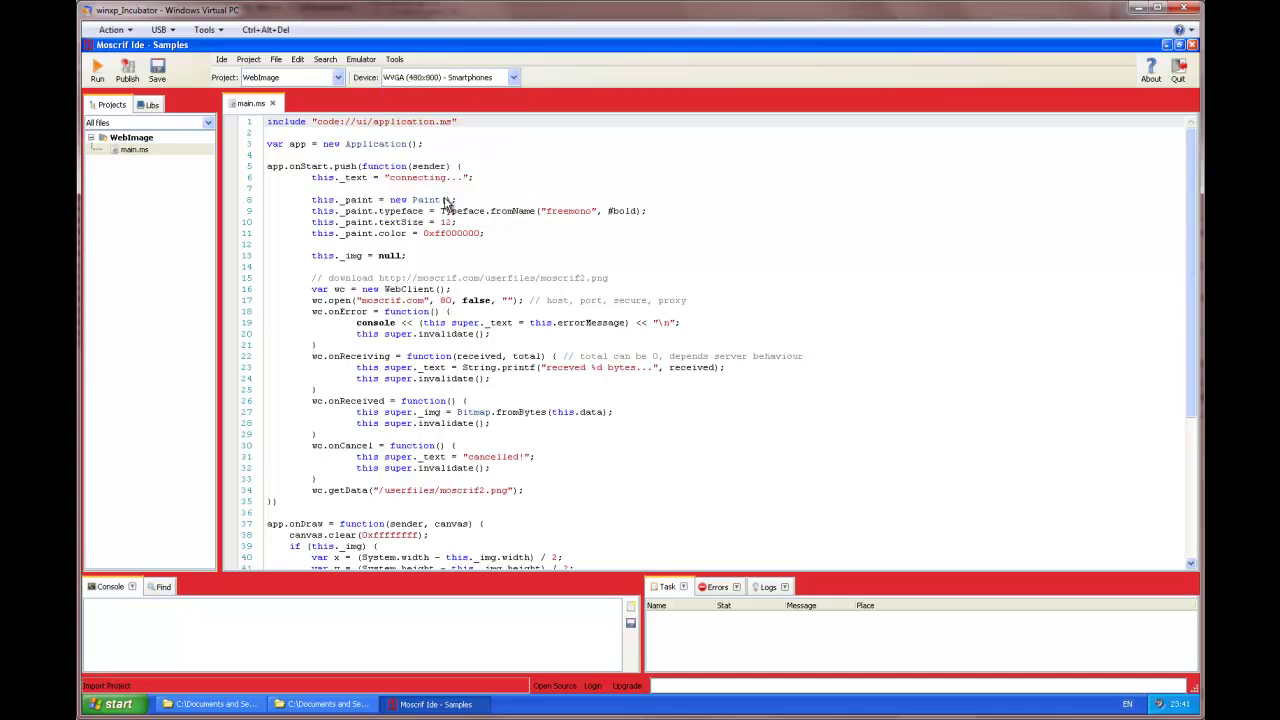
Step: Run WebImage in the emulator until the Moscrif phone picture downloads, then close the emulator
click(100, 72)
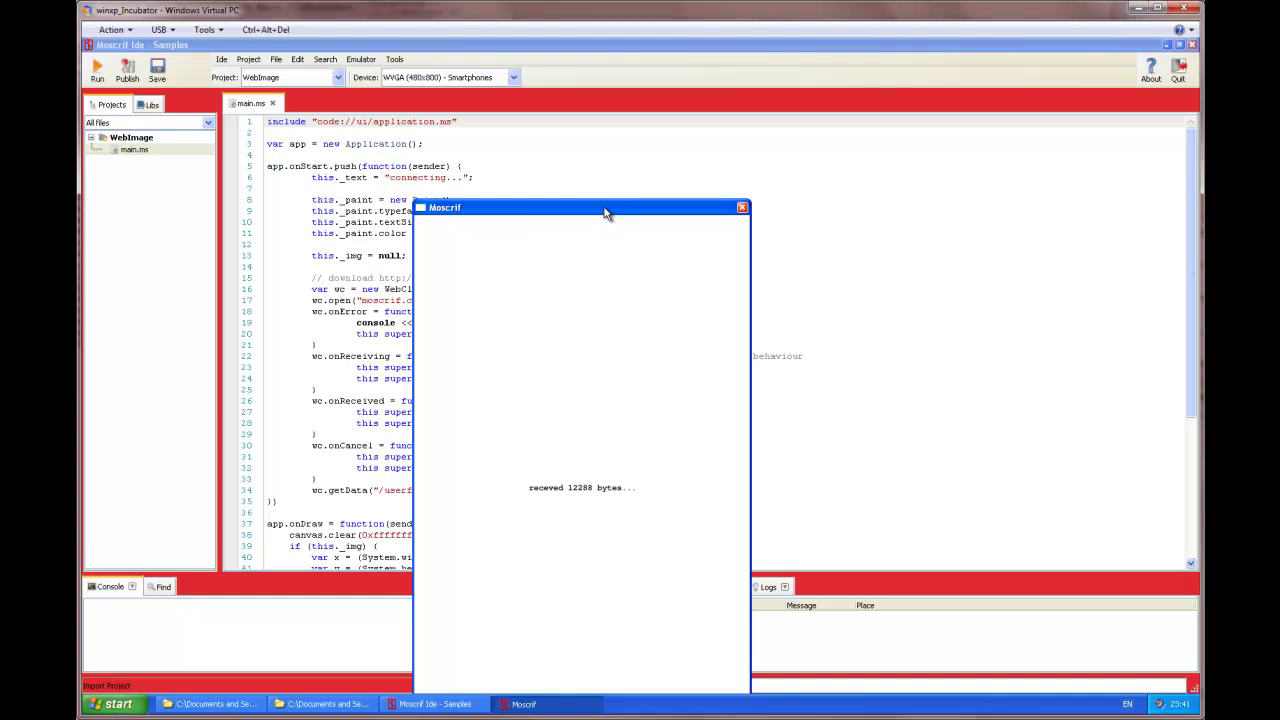
drag(607, 209, 388, 133)
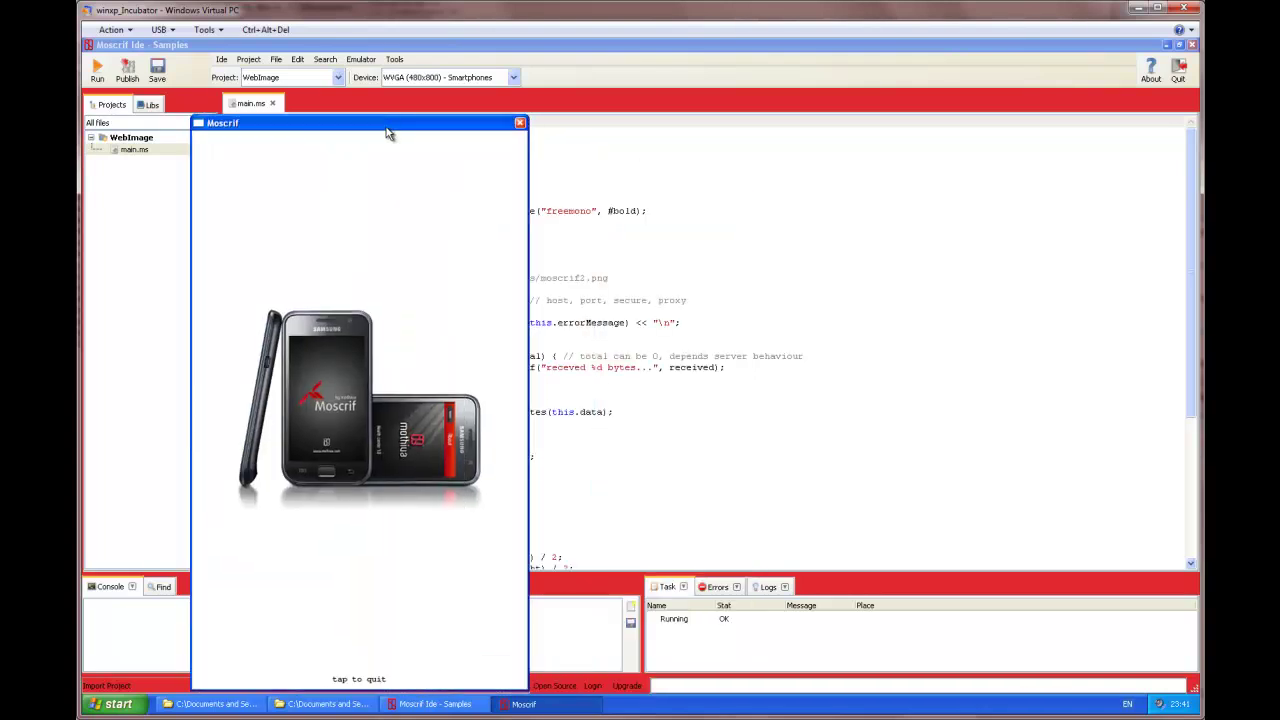
click(420, 613)
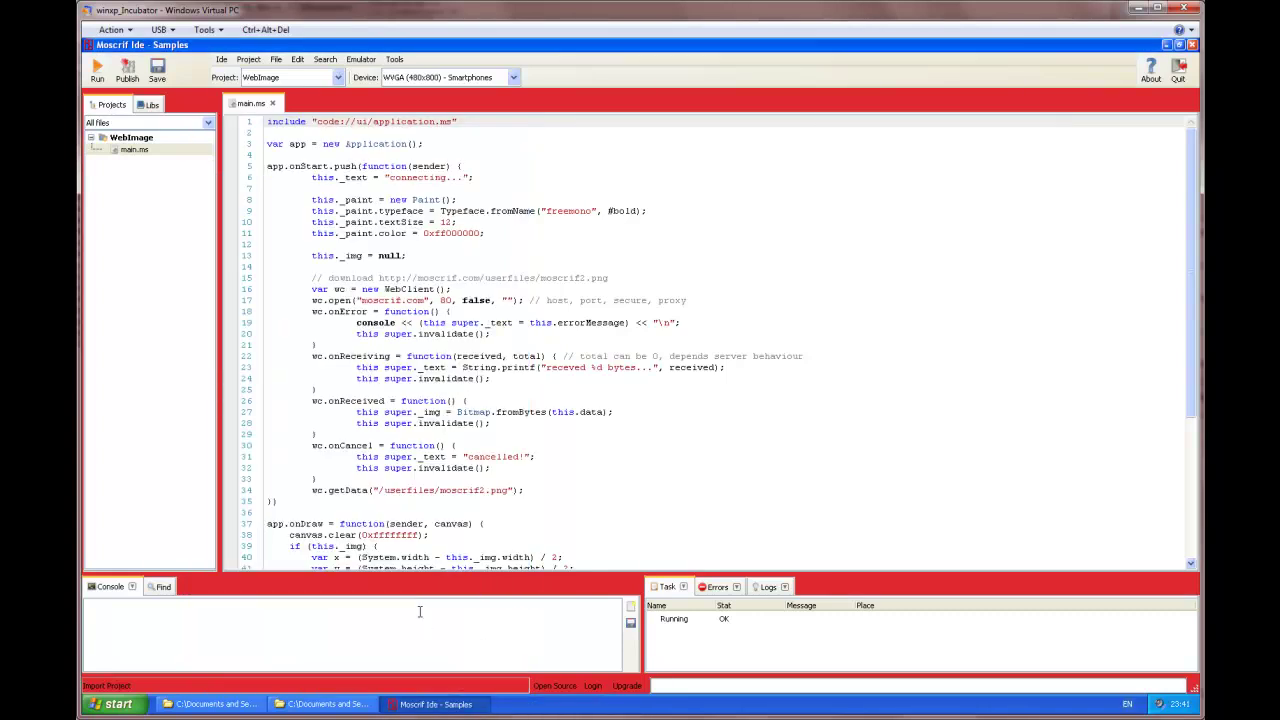